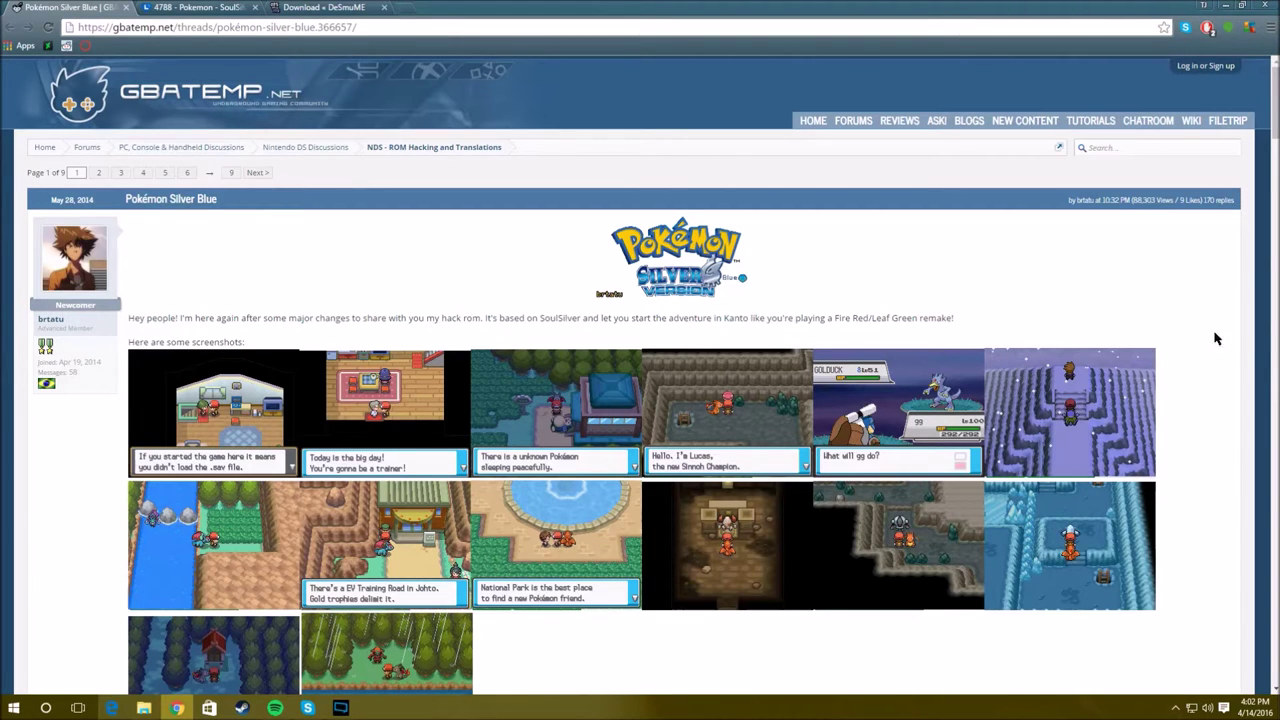
Step: Look through the first post of the Pokémon Silver Blue thread, from the game screenshots to the attached file
scroll(834, 240, down, 9)
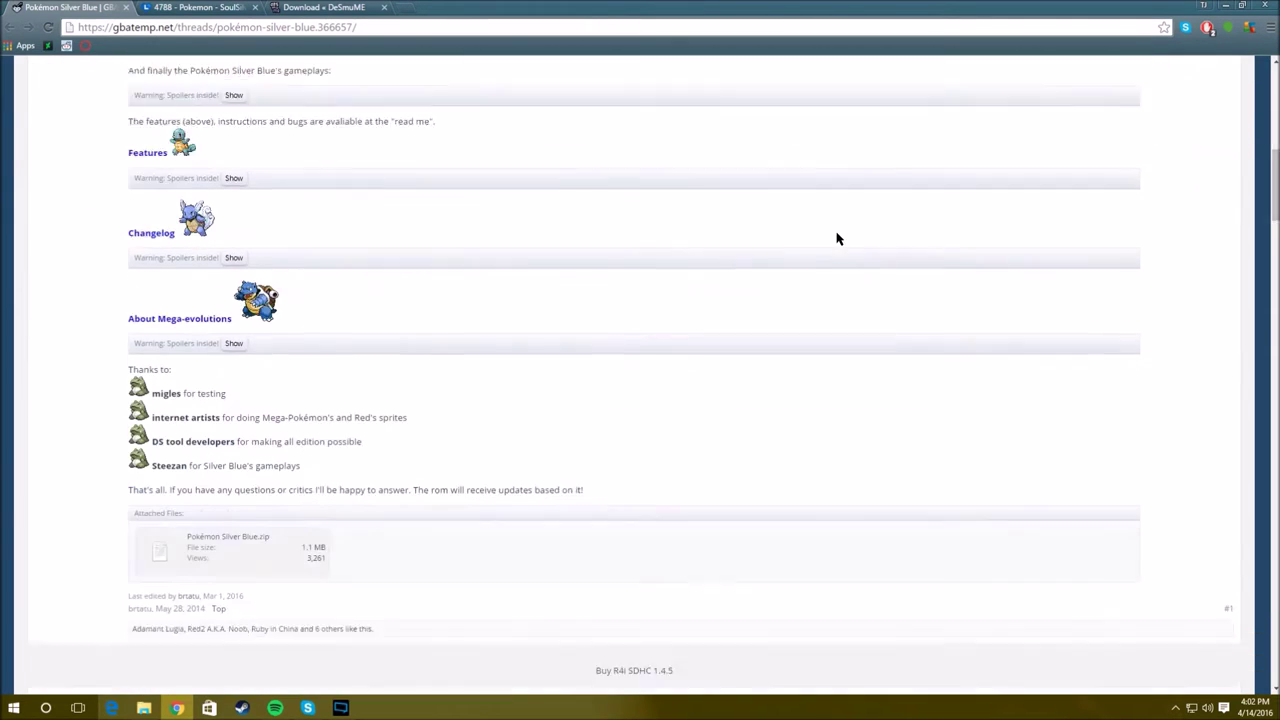
scroll(834, 240, up, 6)
scroll(836, 237, up, 3)
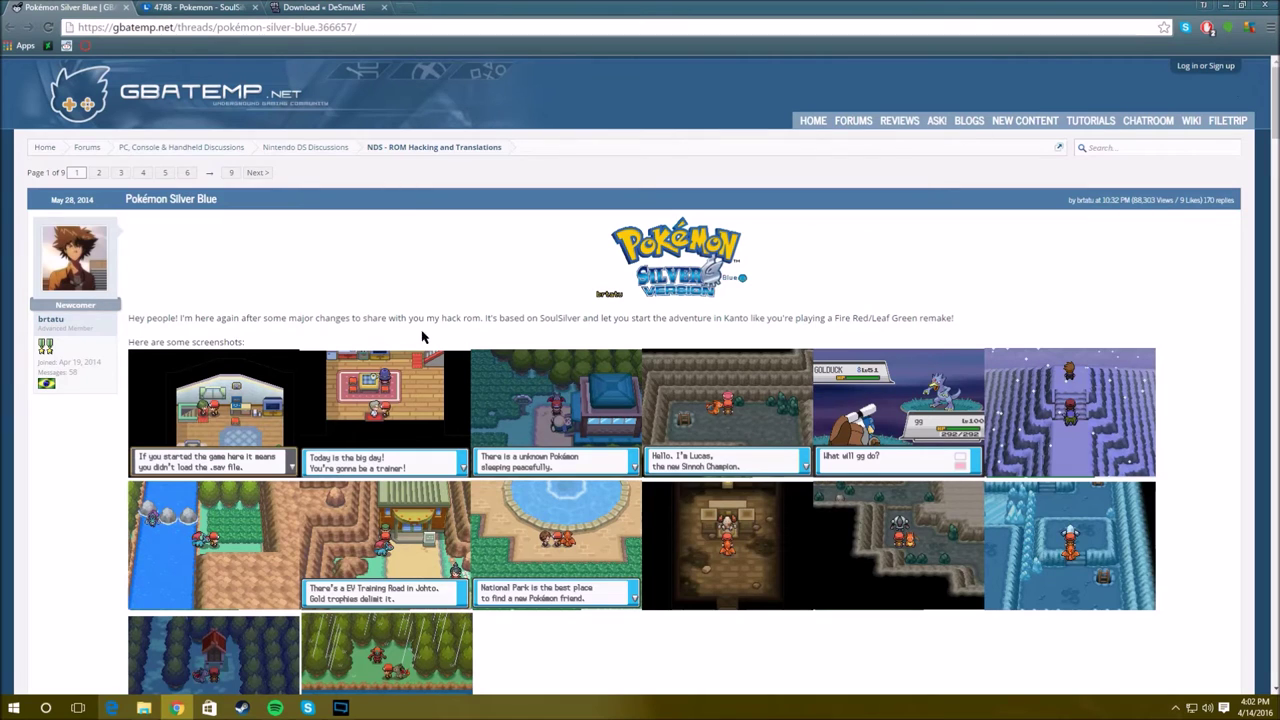
scroll(428, 334, down, 3)
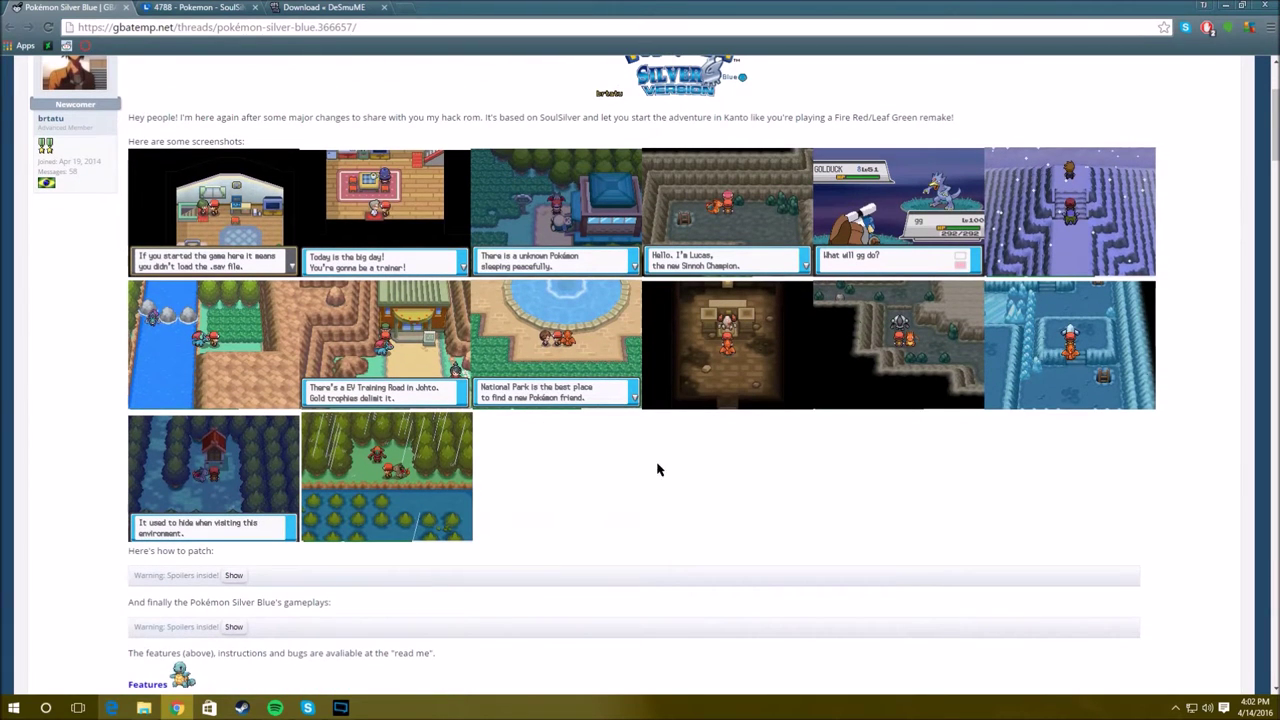
scroll(669, 472, down, 1)
scroll(672, 472, up, 4)
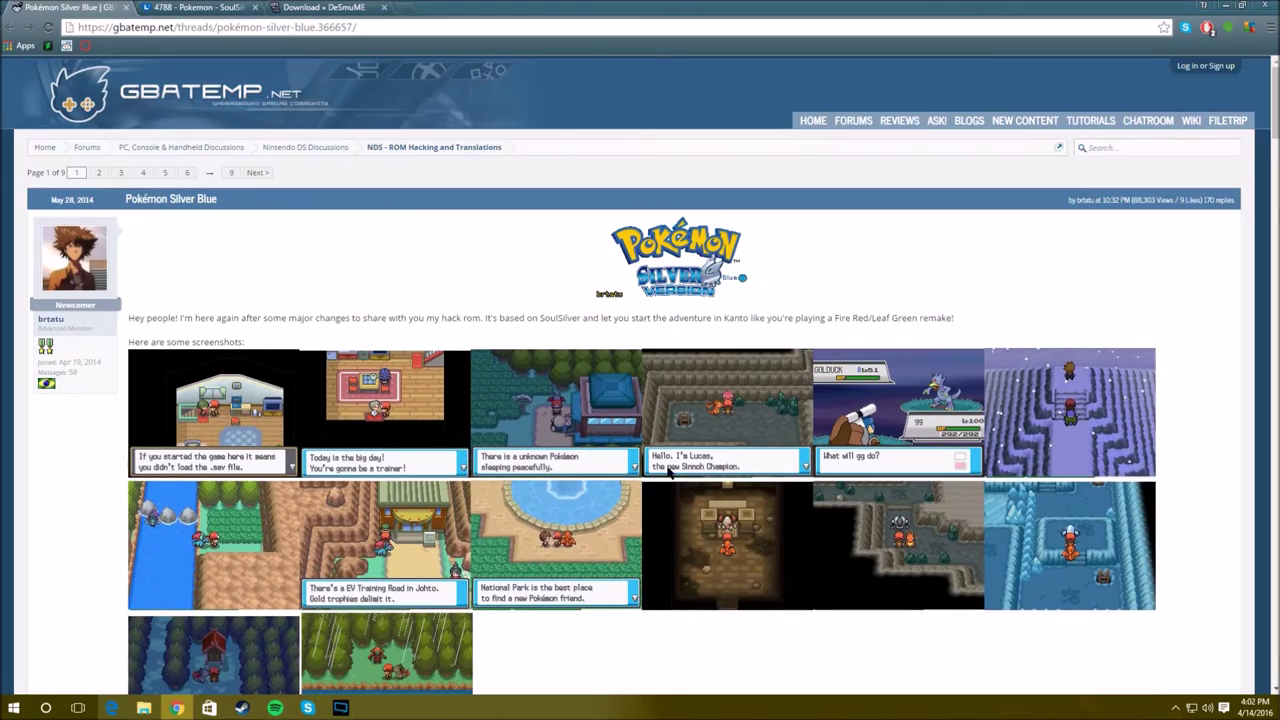
scroll(672, 472, down, 4)
scroll(674, 473, up, 4)
scroll(455, 268, down, 5)
scroll(457, 264, down, 3)
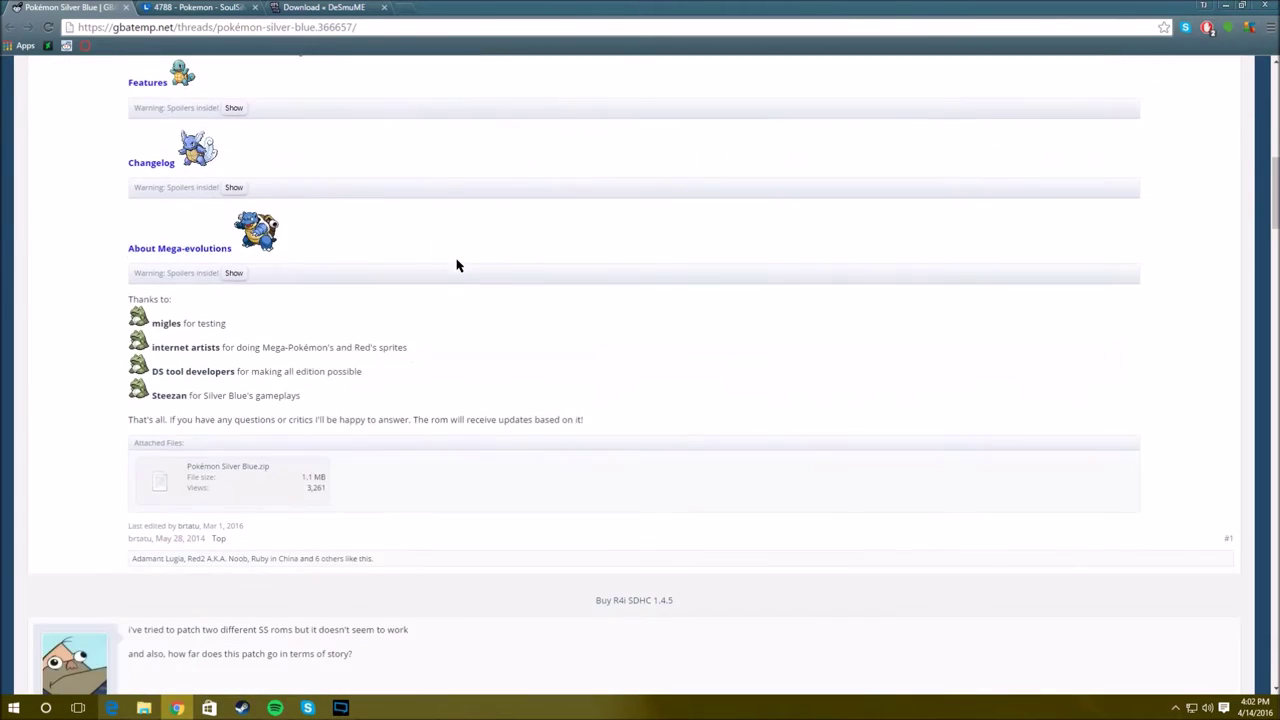
scroll(457, 264, up, 3)
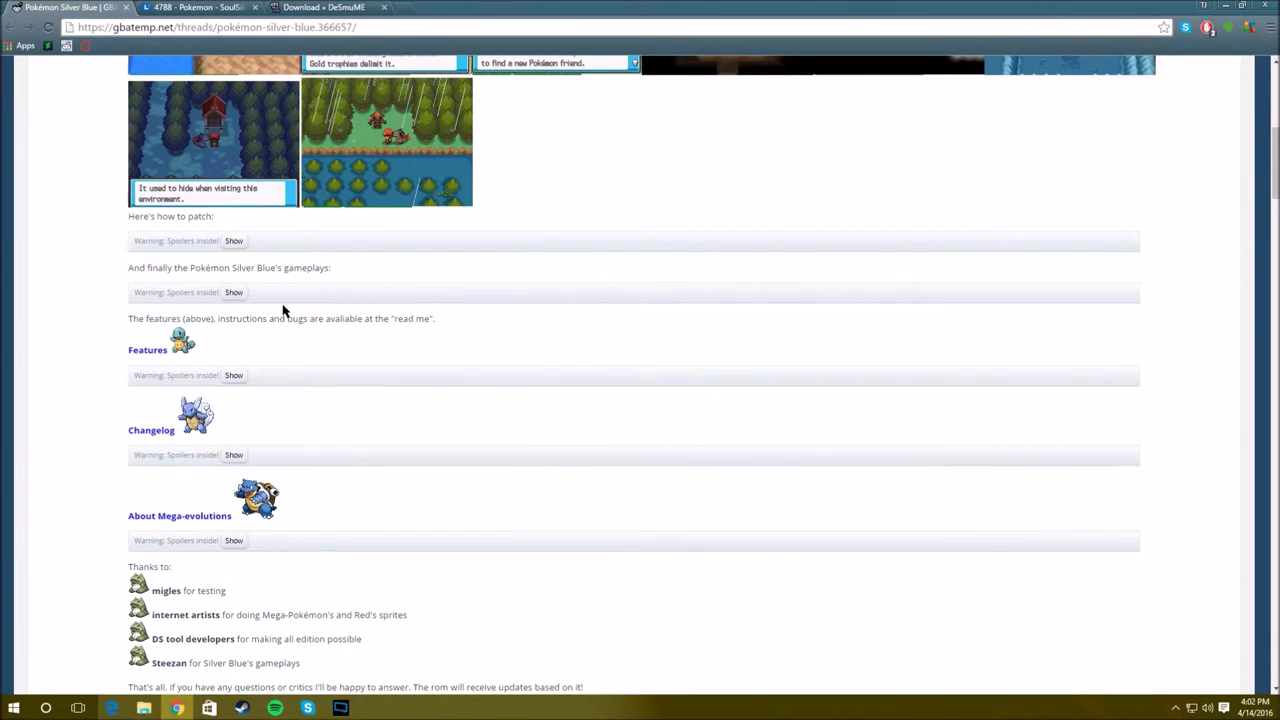
scroll(243, 334, down, 4)
scroll(371, 317, up, 4)
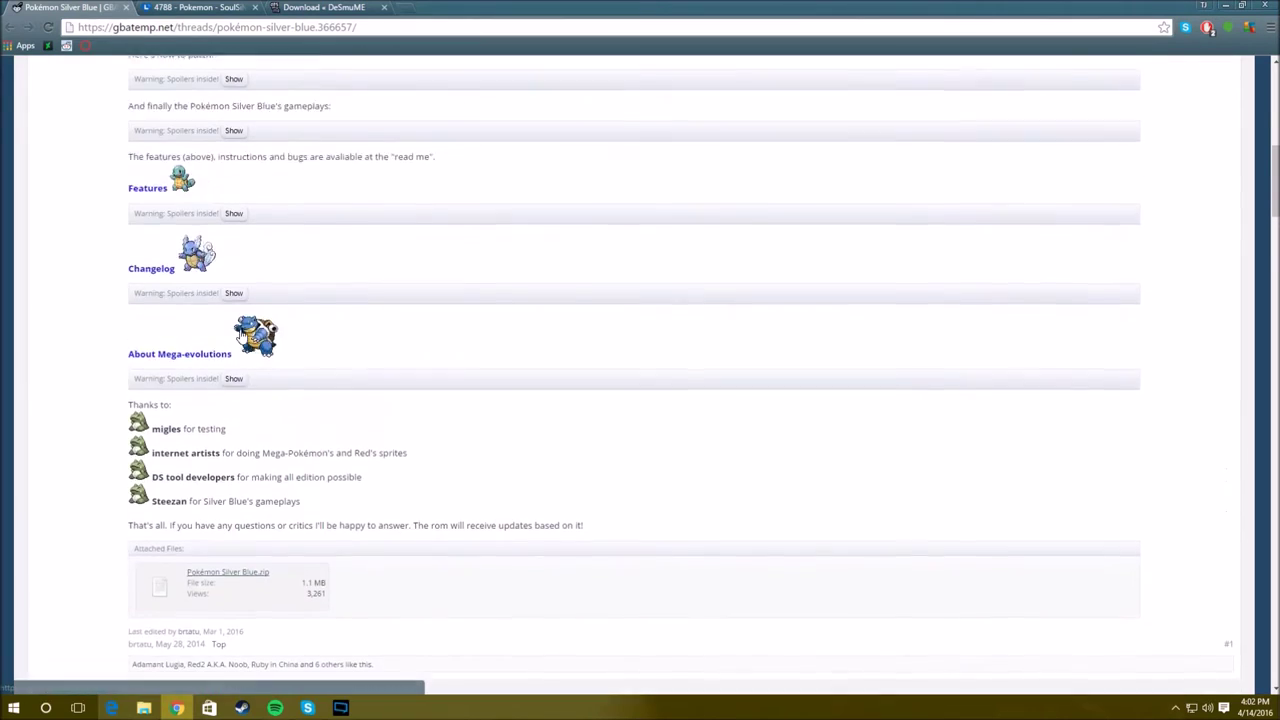
scroll(378, 317, down, 4)
scroll(381, 318, up, 5)
scroll(380, 317, down, 2)
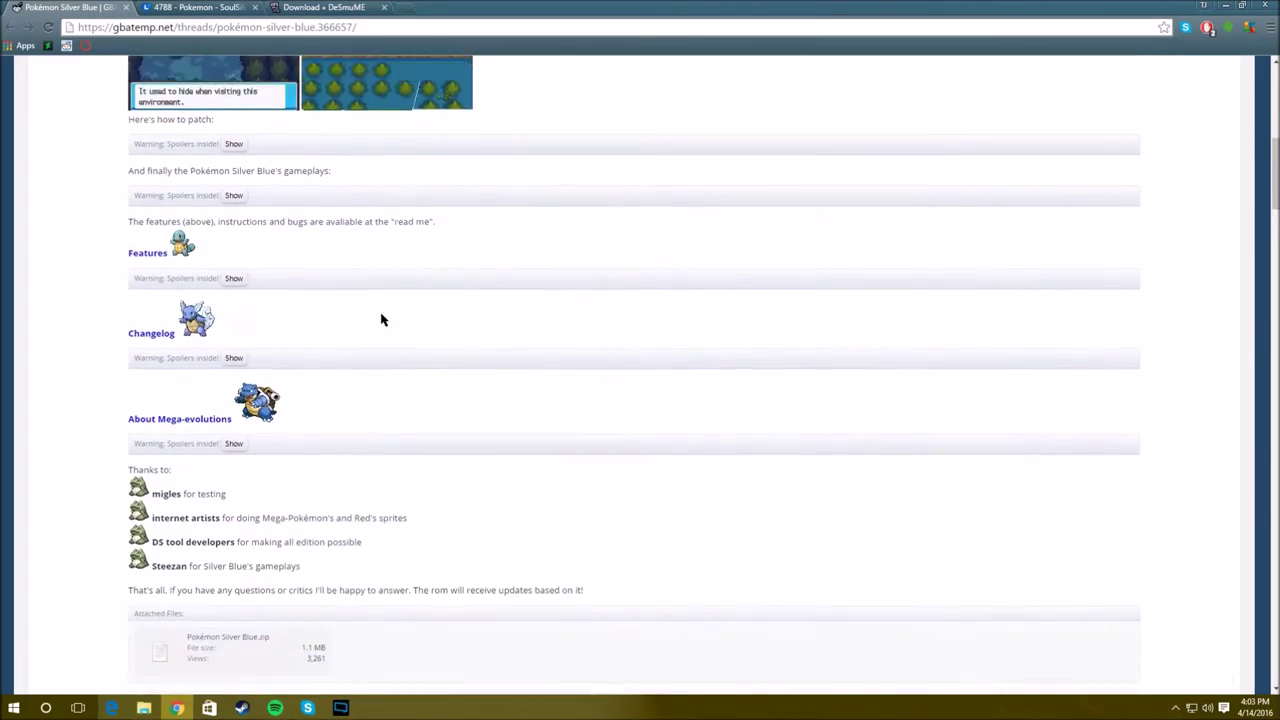
scroll(380, 317, up, 2)
scroll(540, 285, up, 1)
scroll(532, 280, up, 4)
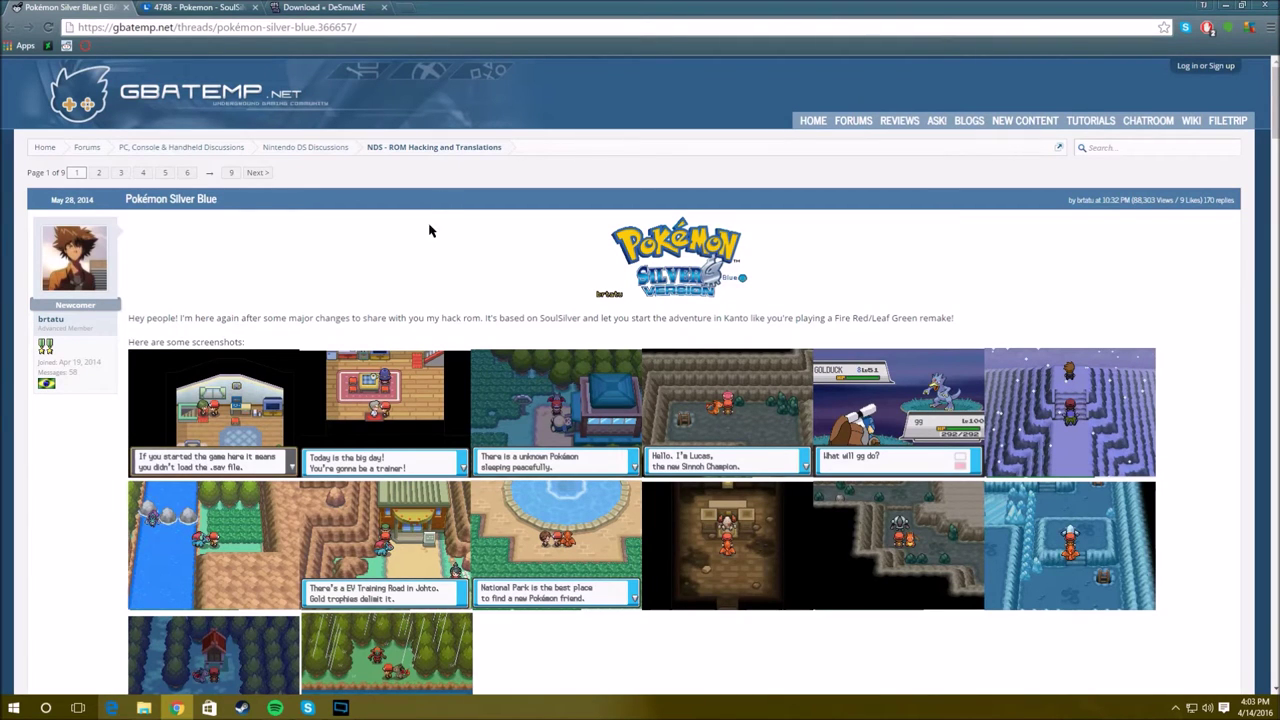
Step: Highlight the thread's web address and locate the Pokémon Silver Blue.zip attachment at the end of the first post
drag(356, 27, 62, 32)
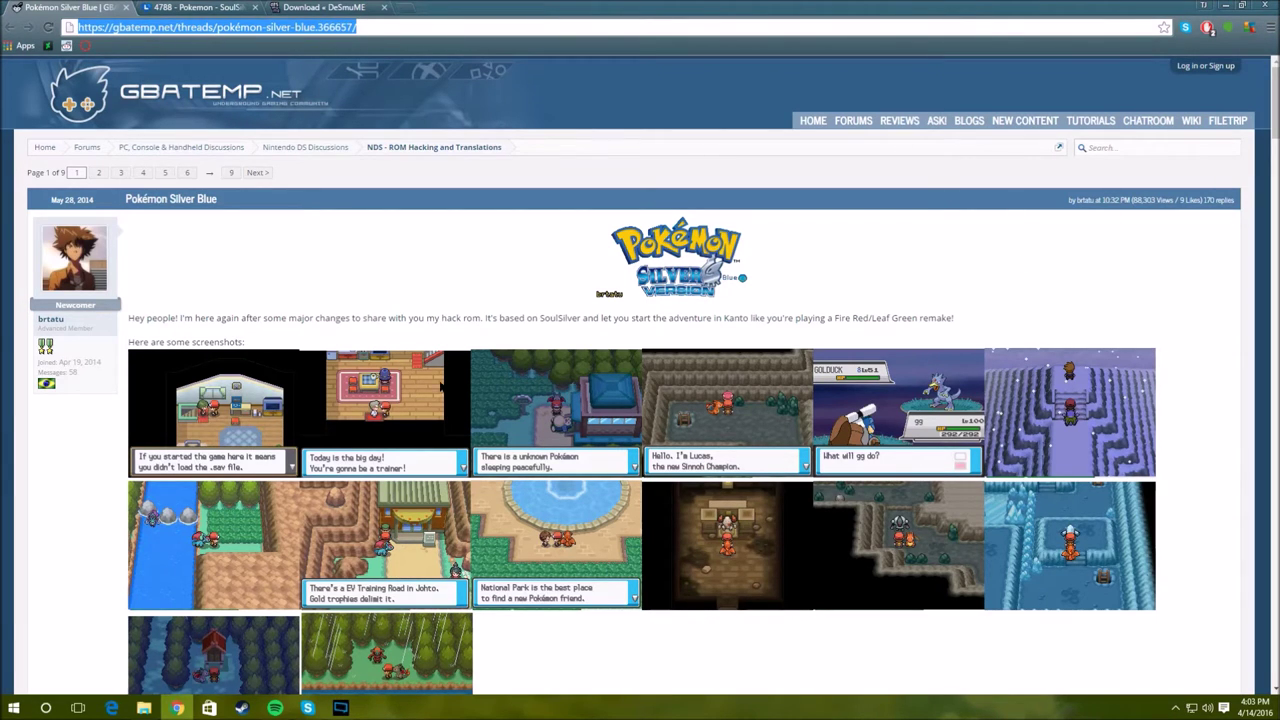
click(398, 258)
scroll(228, 143, down, 2)
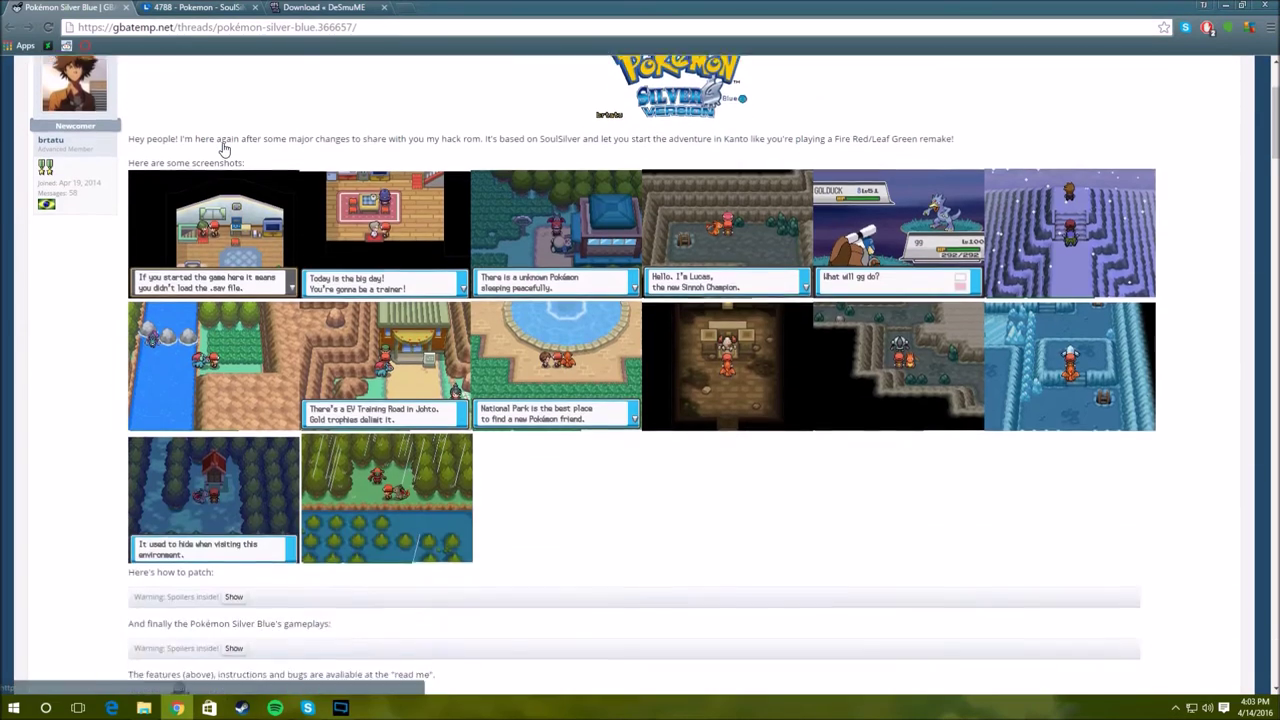
scroll(224, 145, up, 2)
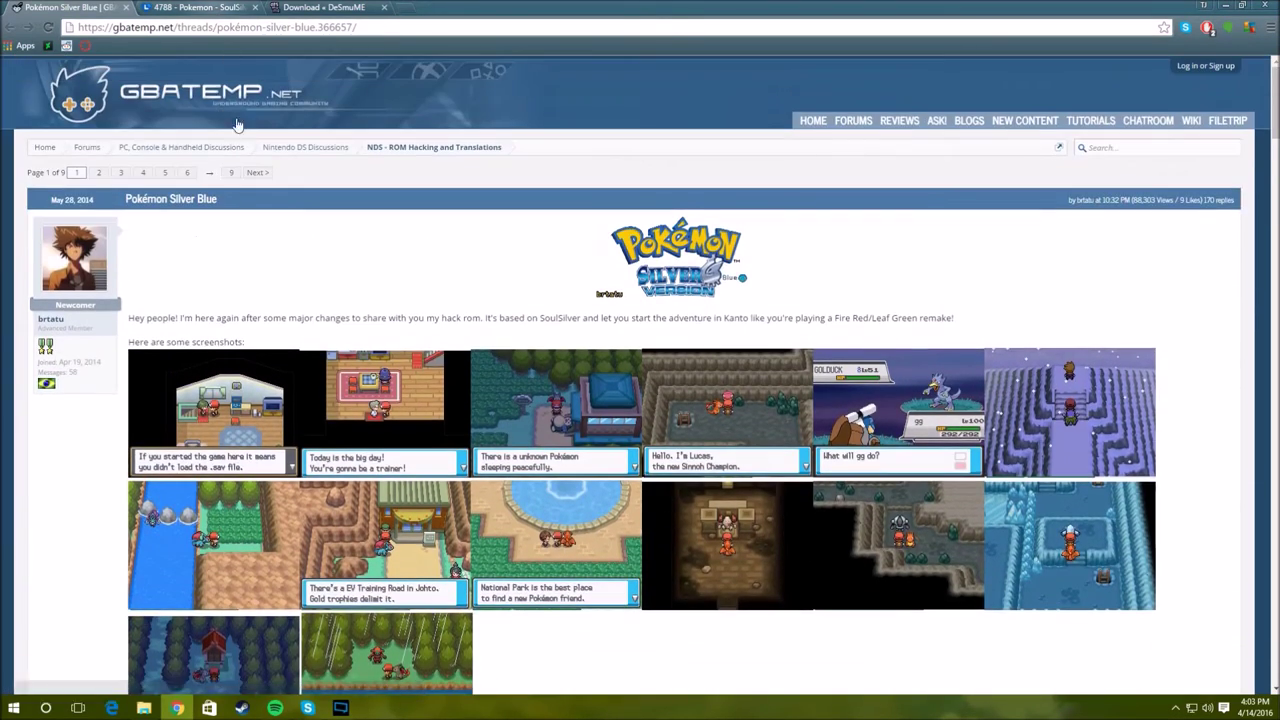
scroll(237, 125, down, 7)
scroll(237, 134, up, 6)
scroll(237, 134, down, 3)
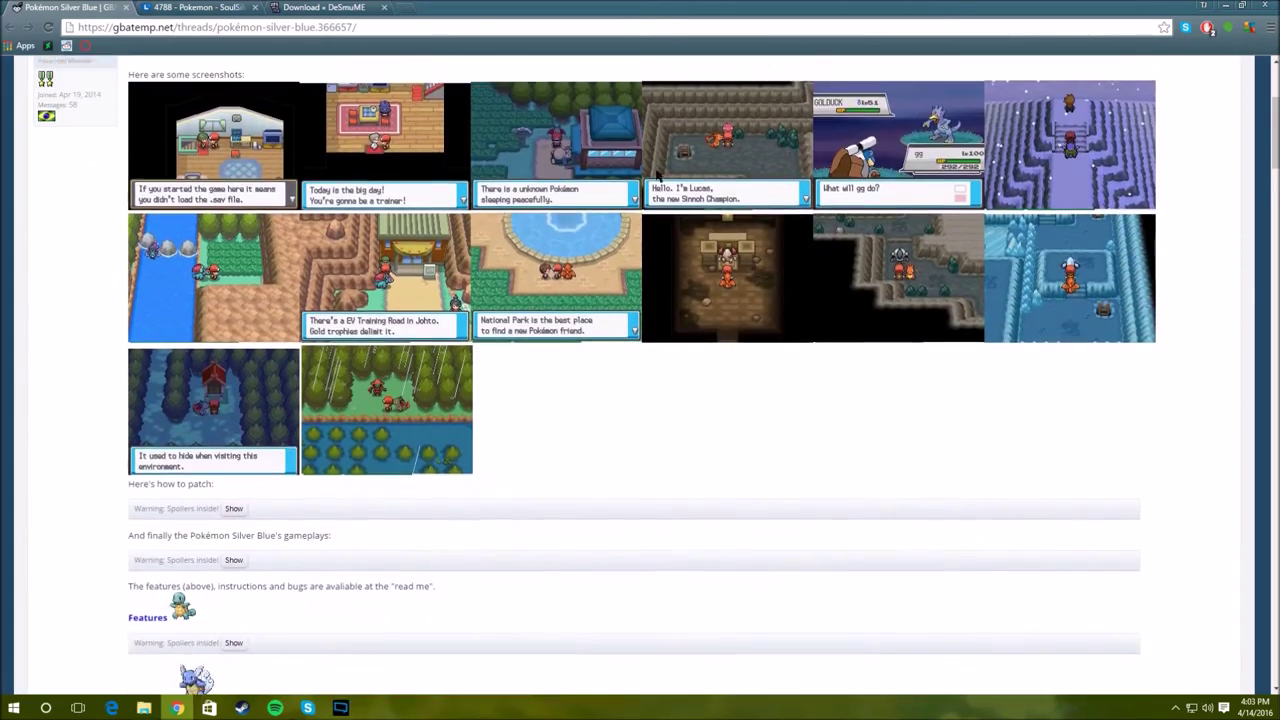
scroll(409, 429, down, 2)
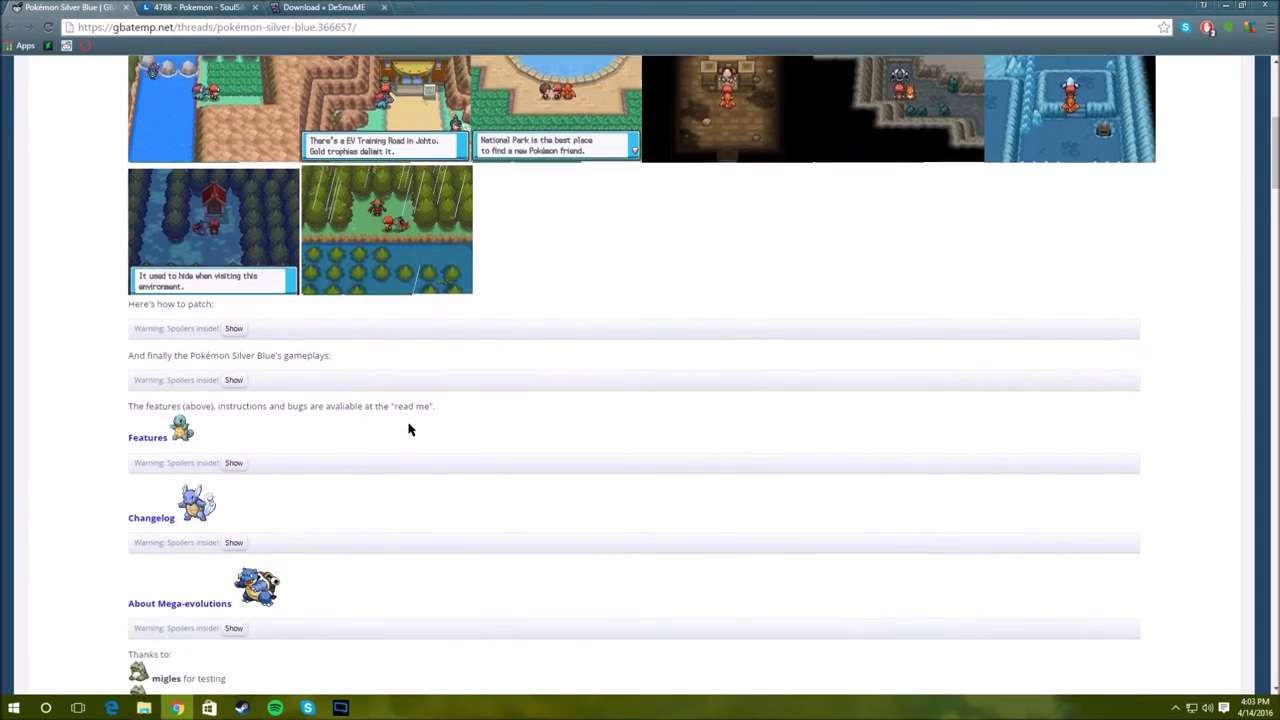
scroll(408, 429, down, 2)
scroll(323, 429, down, 3)
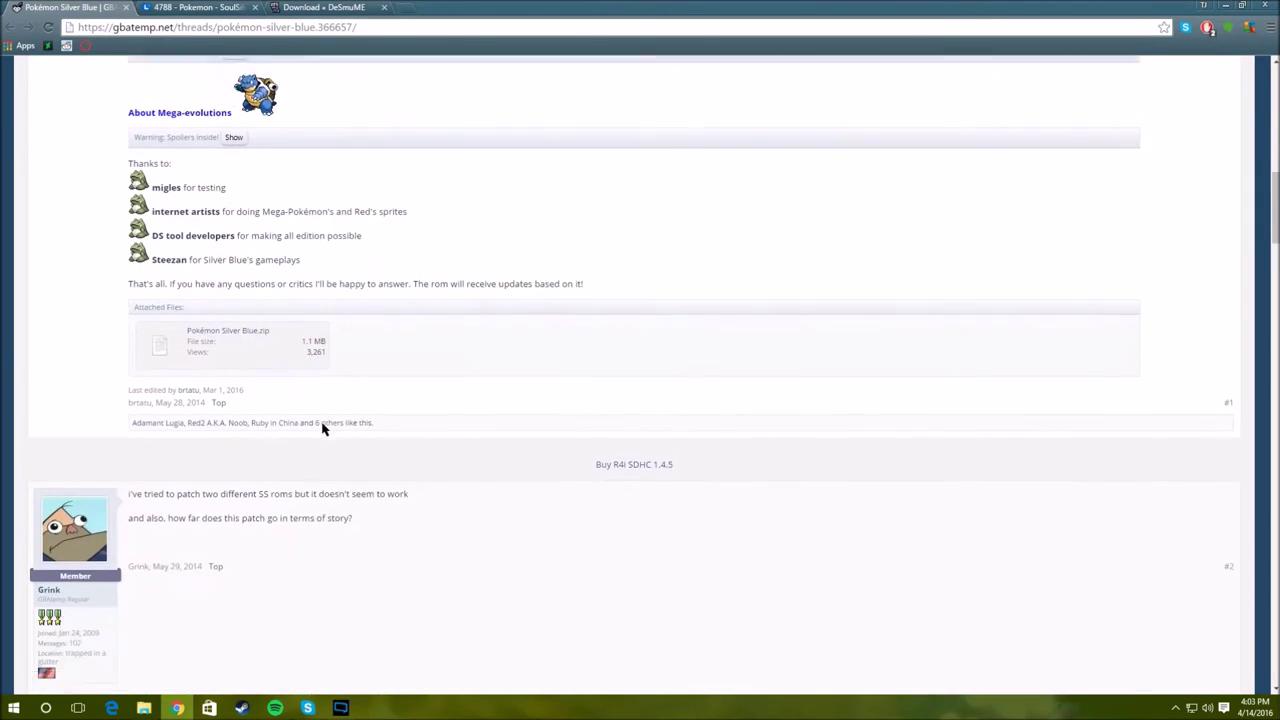
scroll(323, 429, down, 1)
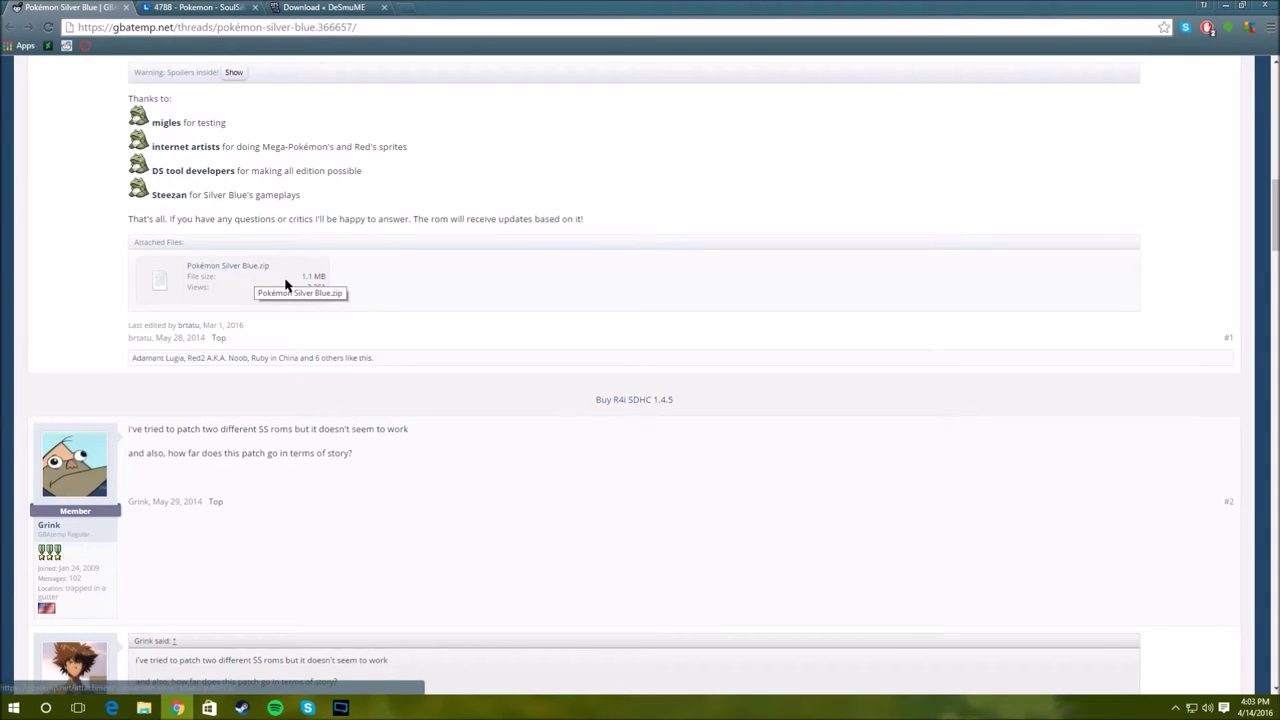
scroll(479, 344, up, 4)
scroll(479, 344, up, 1)
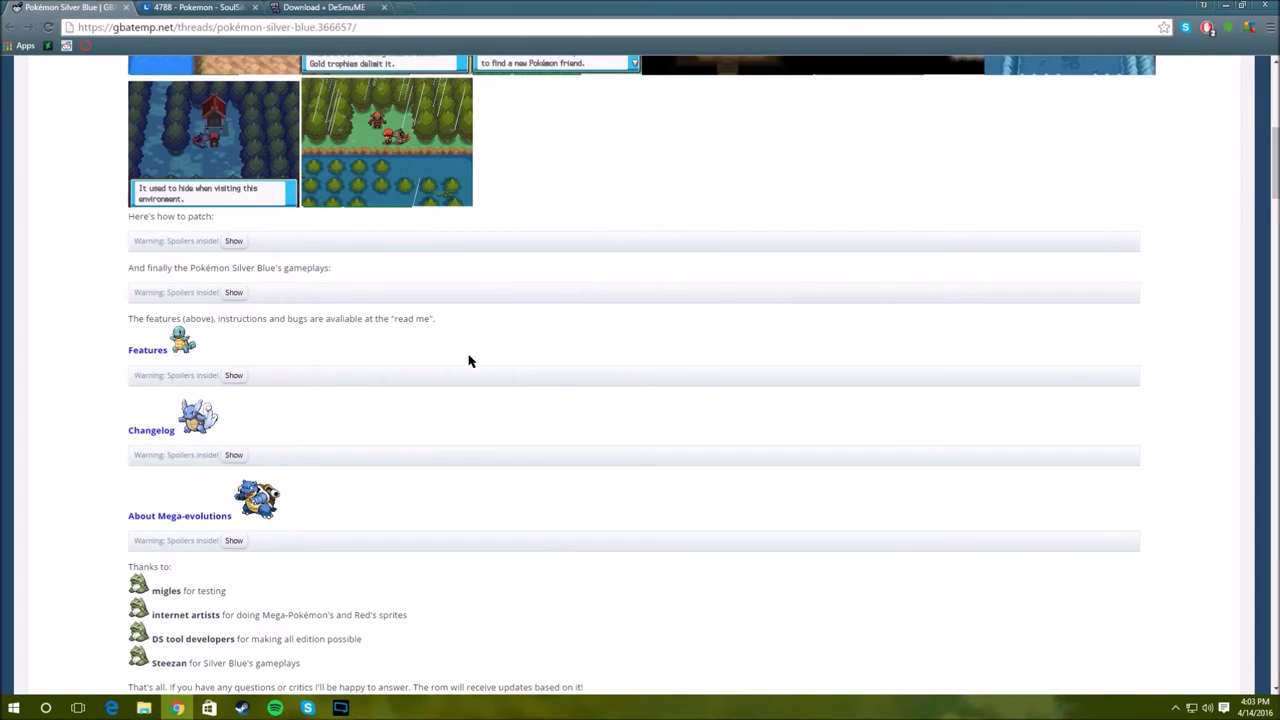
Step: View the already open LoveROMs download page for 4788 - Pokemon - SoulSilver Version
click(155, 7)
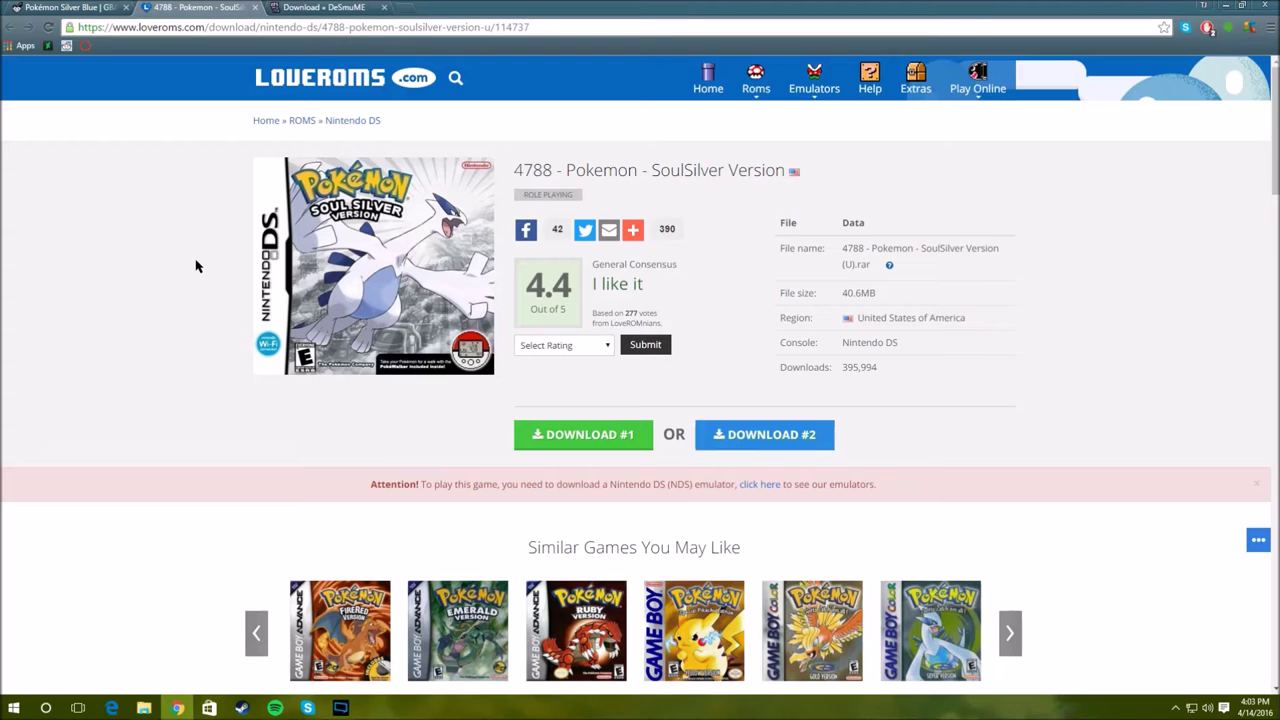
scroll(197, 265, down, 3)
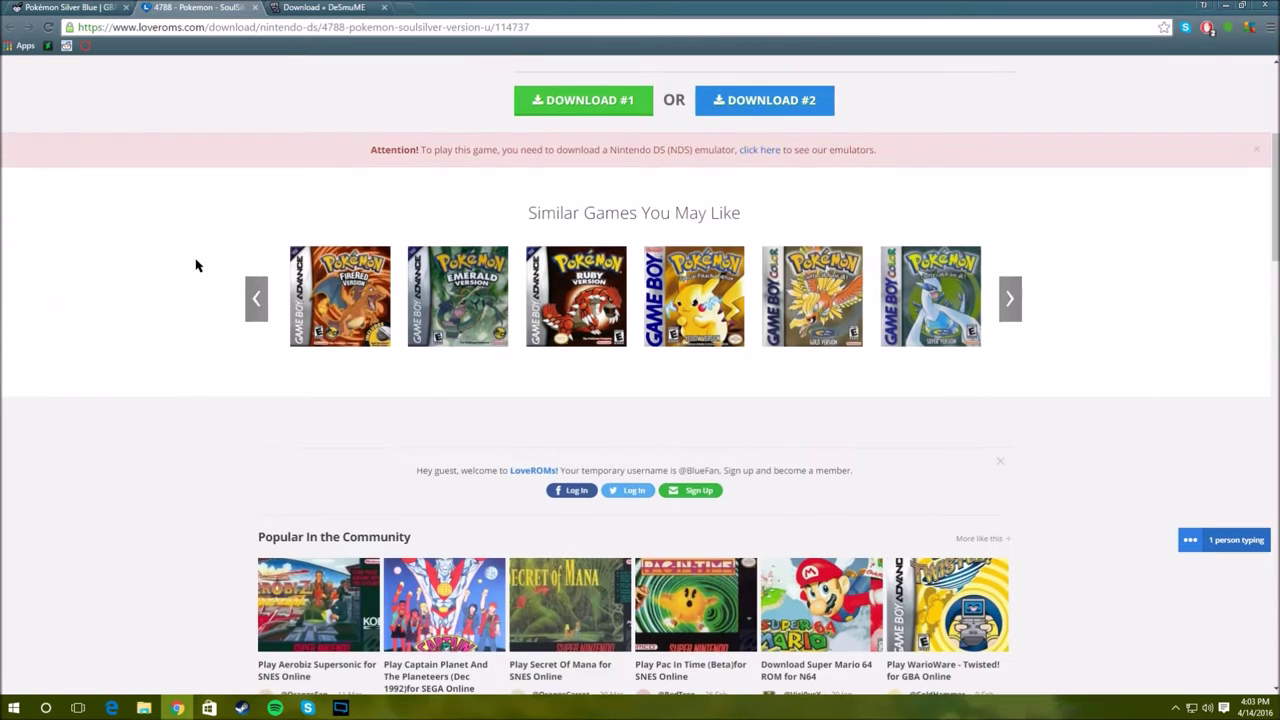
scroll(197, 265, up, 3)
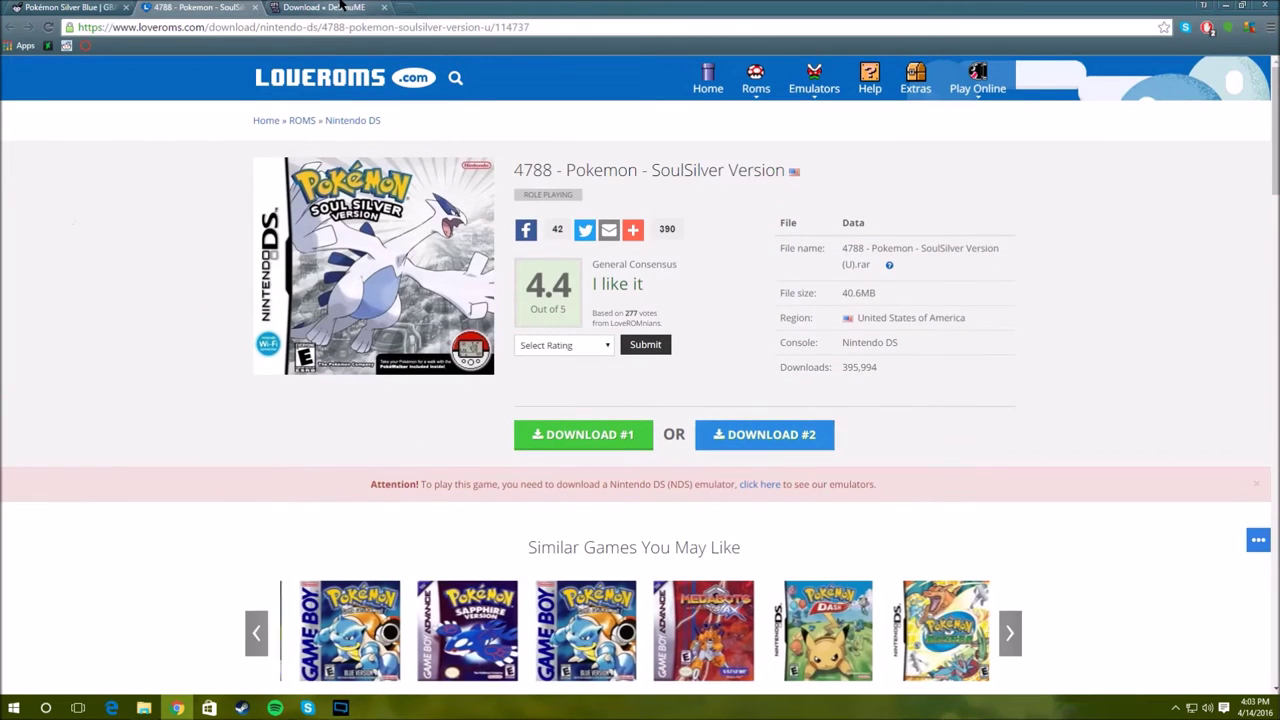
Step: Switch to the DeSmuME download page, reload desmume.org/download/ and look over the emulator downloads
click(340, 7)
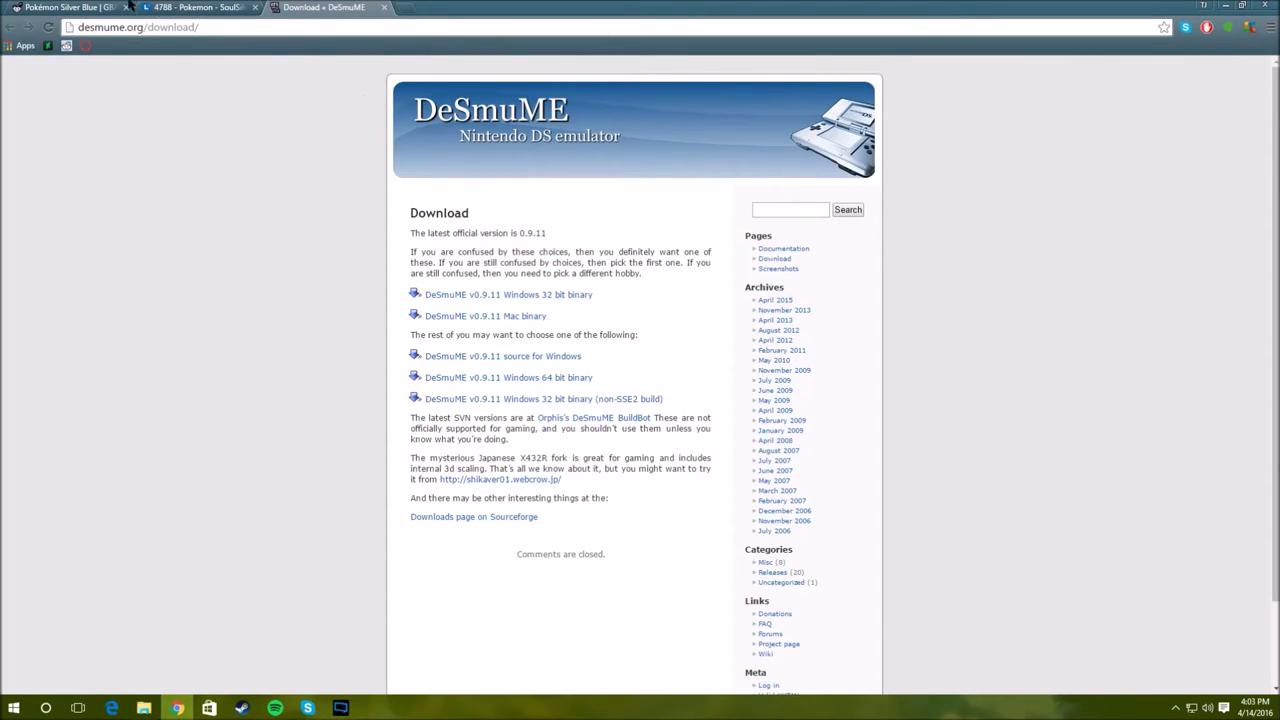
click(90, 27)
text(de)
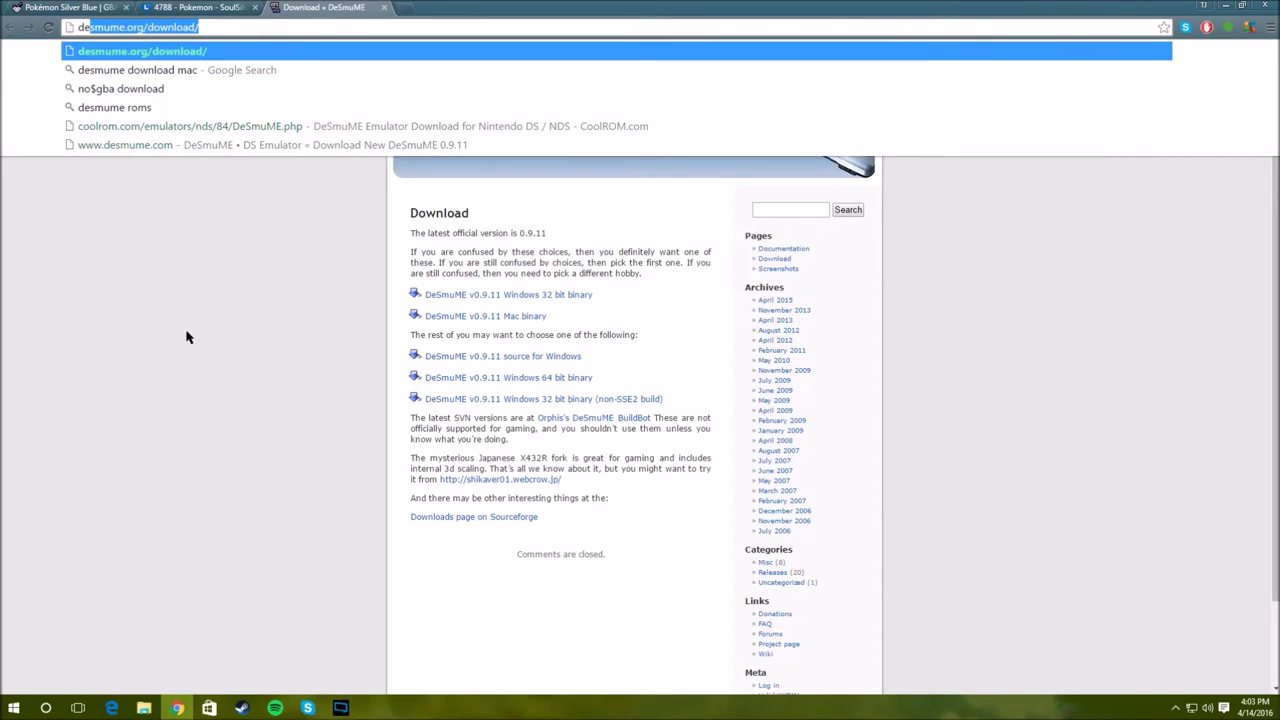
key(Return)
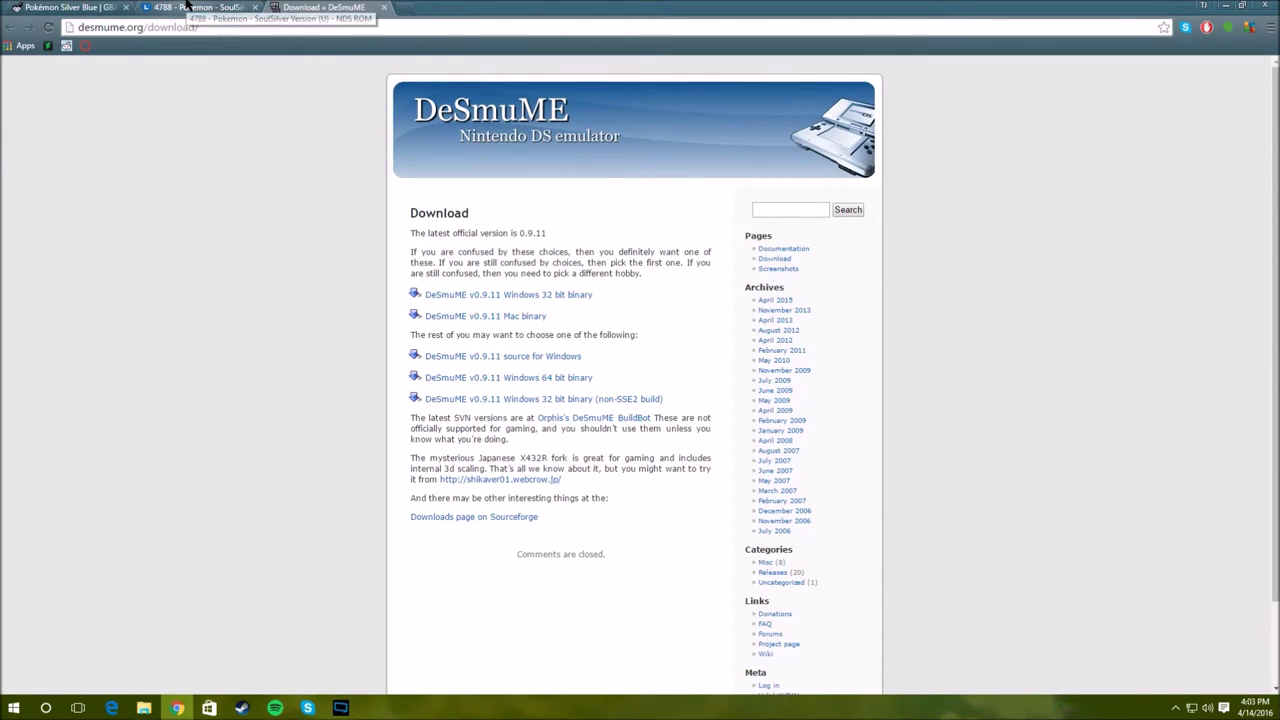
scroll(386, 571, down, 1)
scroll(420, 400, up, 1)
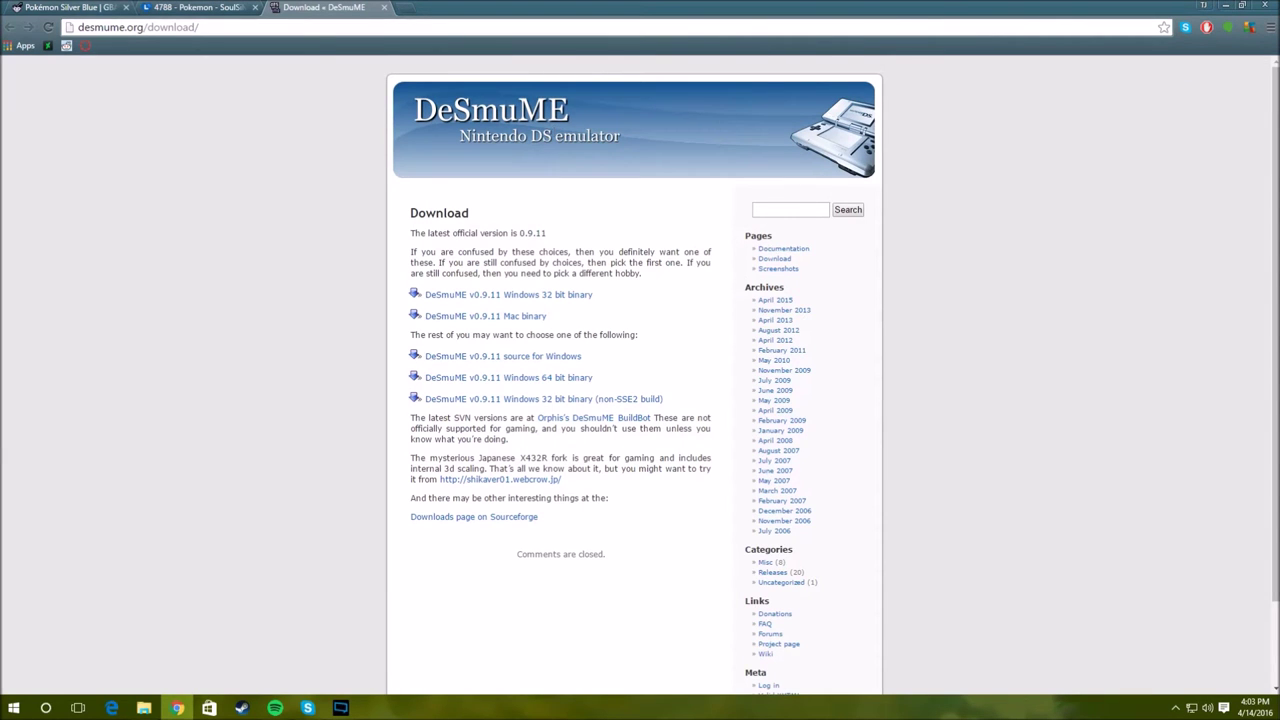
Step: Minimize the browser, open the Pokémon Silver Blue archive from the desktop in WinRAR and select everything in its inner folder
click(1225, 5)
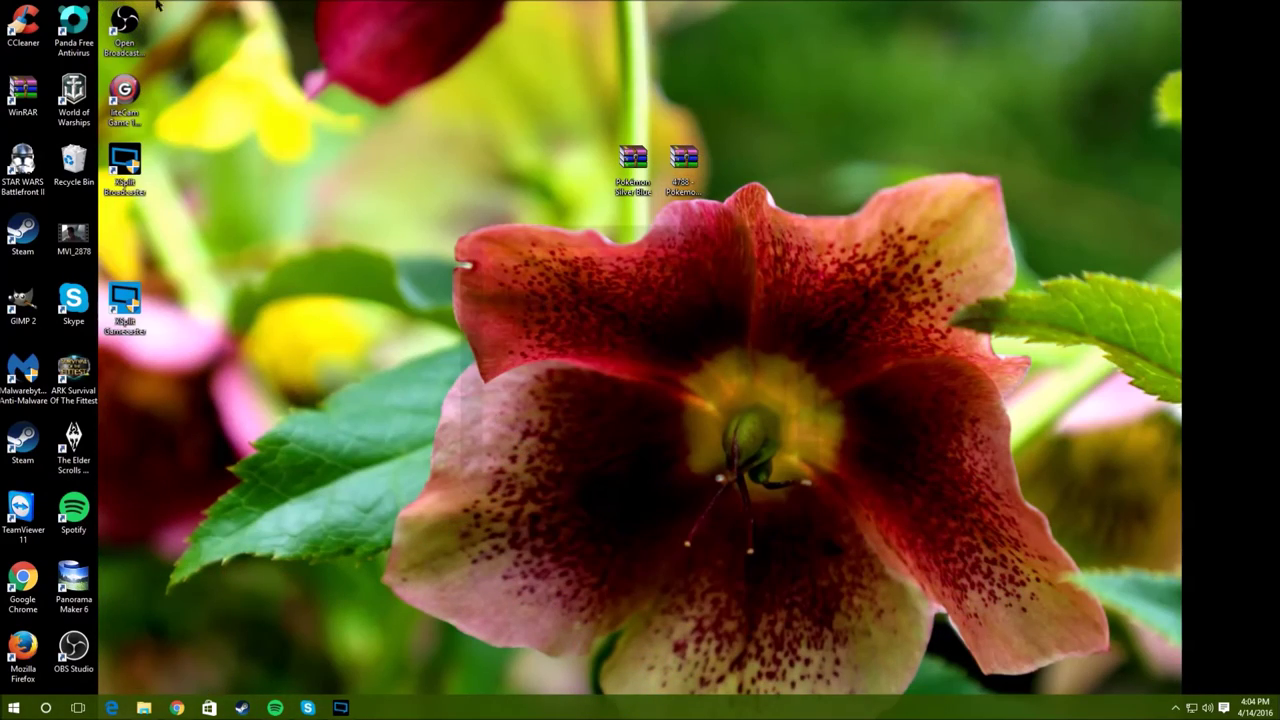
click(639, 161)
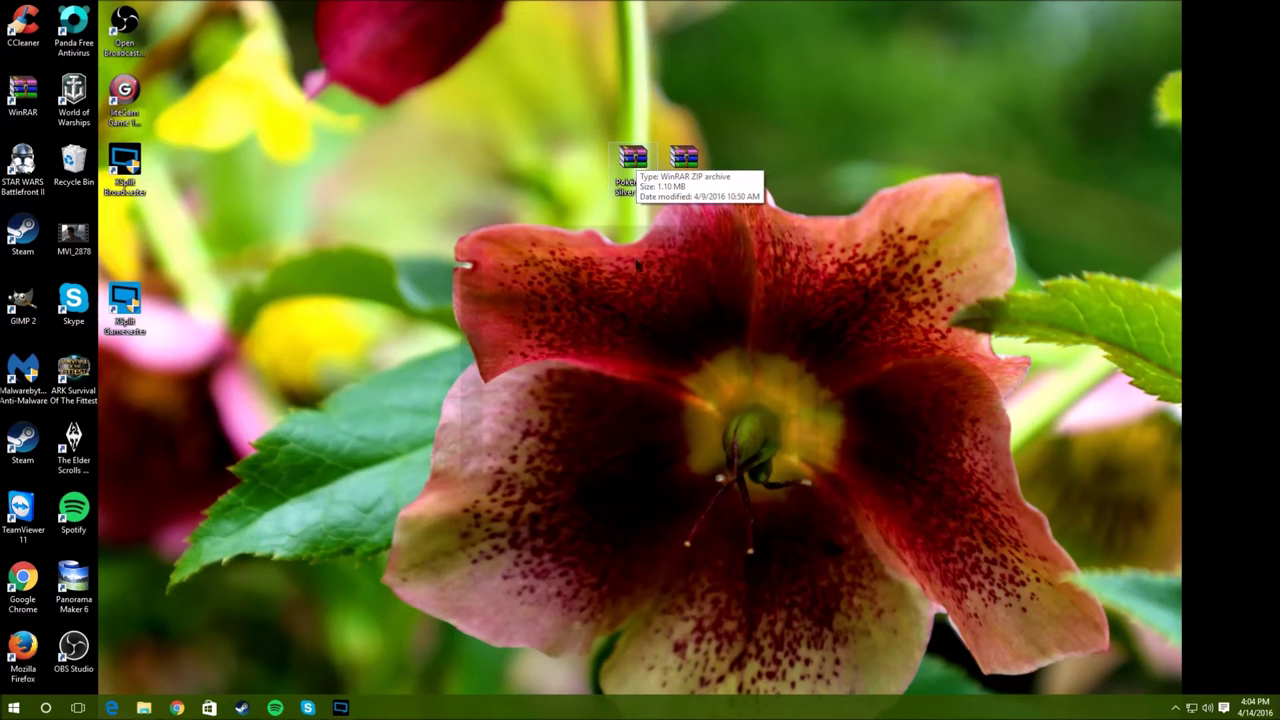
double_click(640, 161)
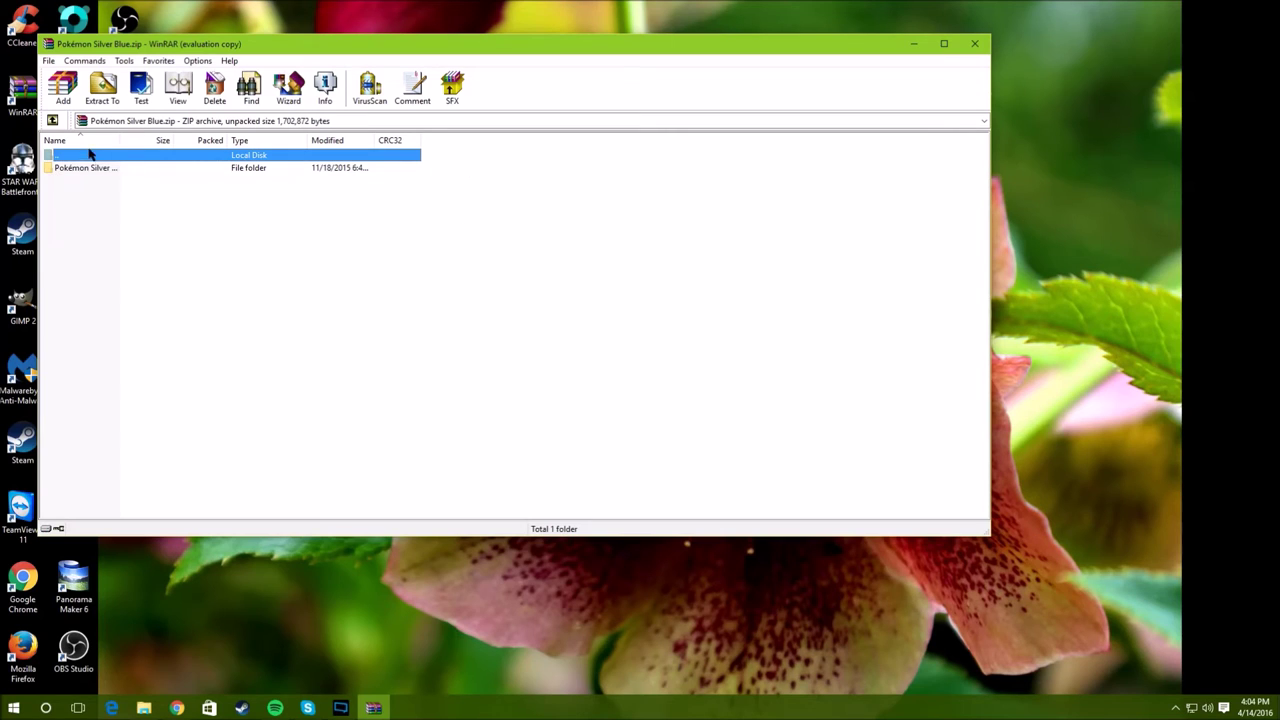
drag(386, 46, 541, 217)
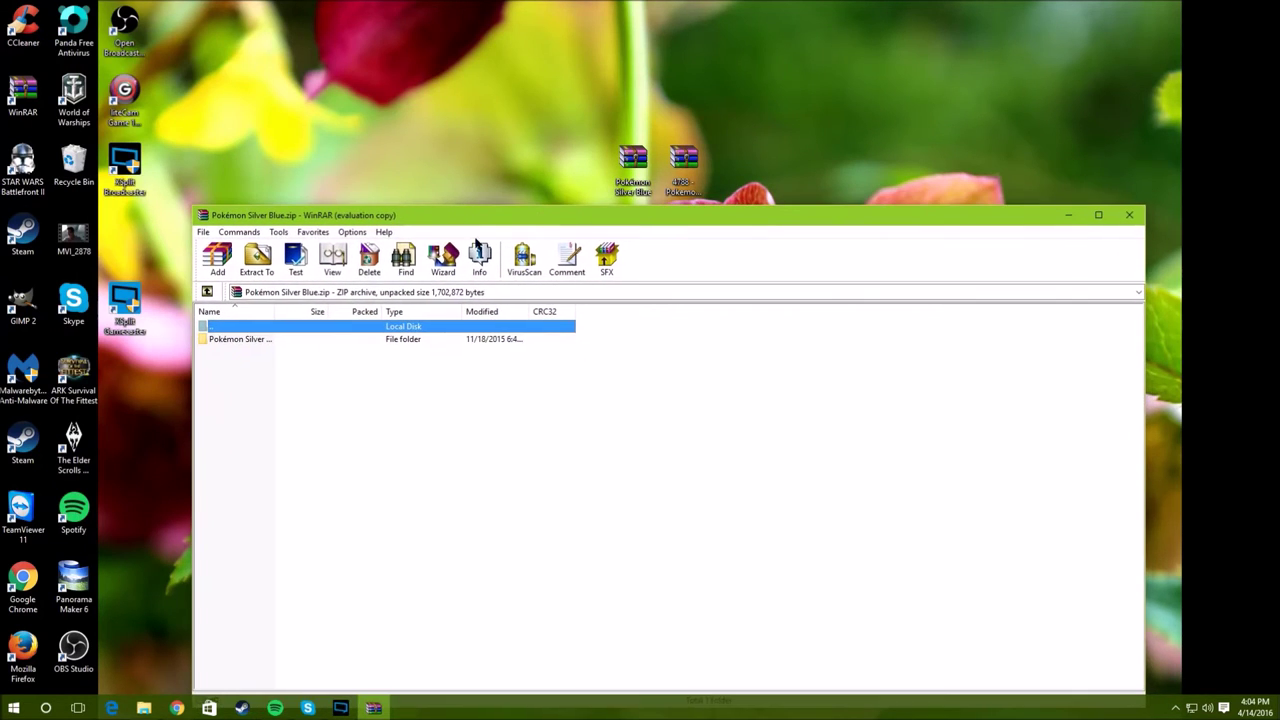
double_click(269, 341)
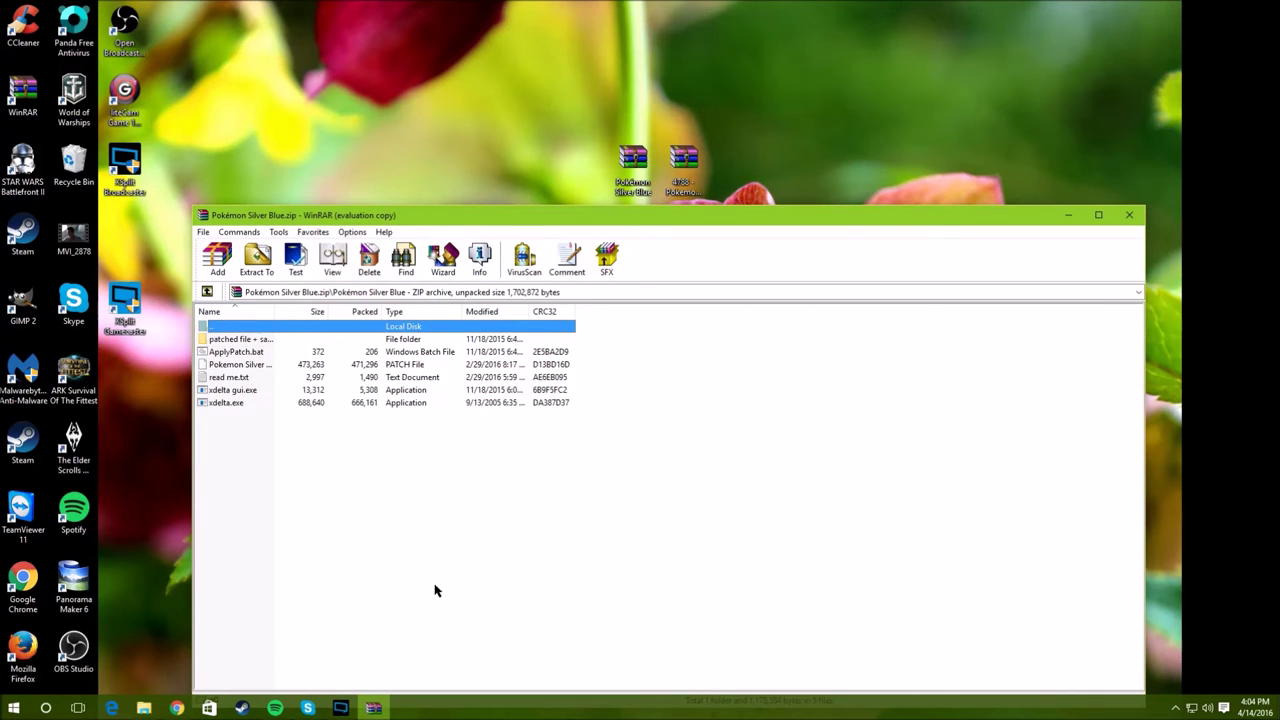
drag(435, 590, 253, 306)
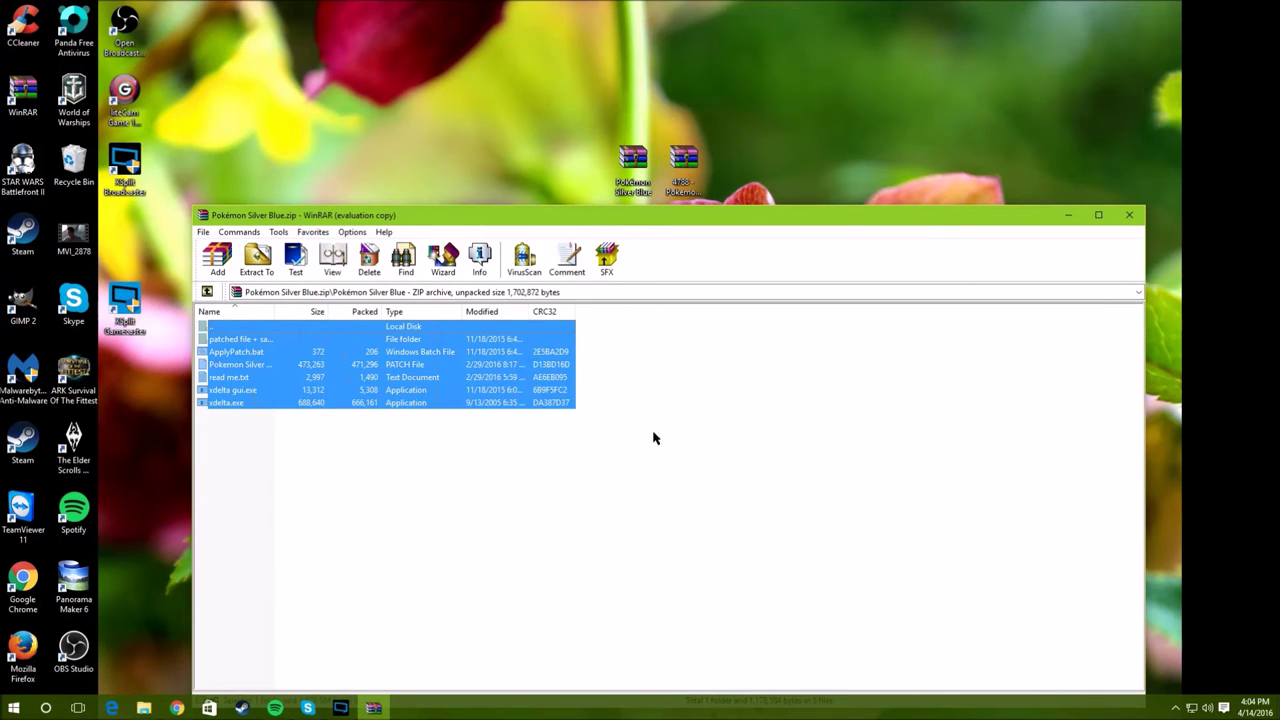
Step: Create a new desktop folder named Silver Blue
right_click(182, 97)
mouse_move(334, 199)
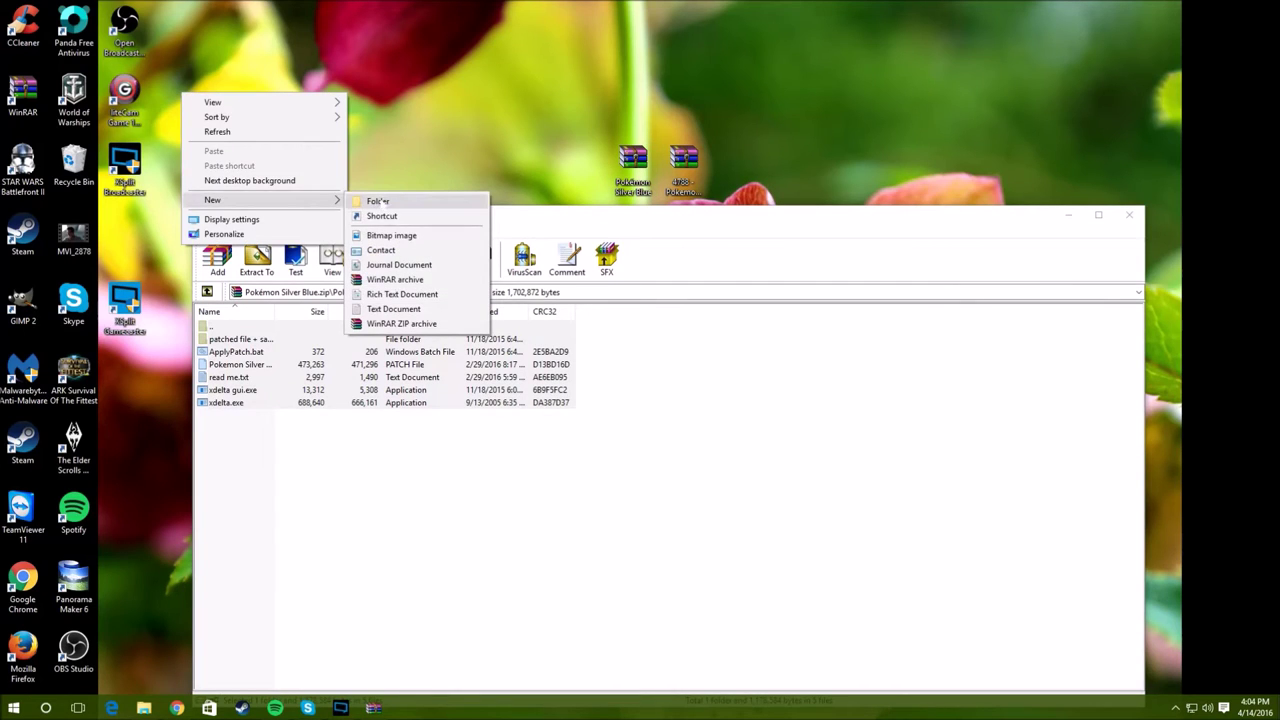
click(379, 201)
text(Silve)
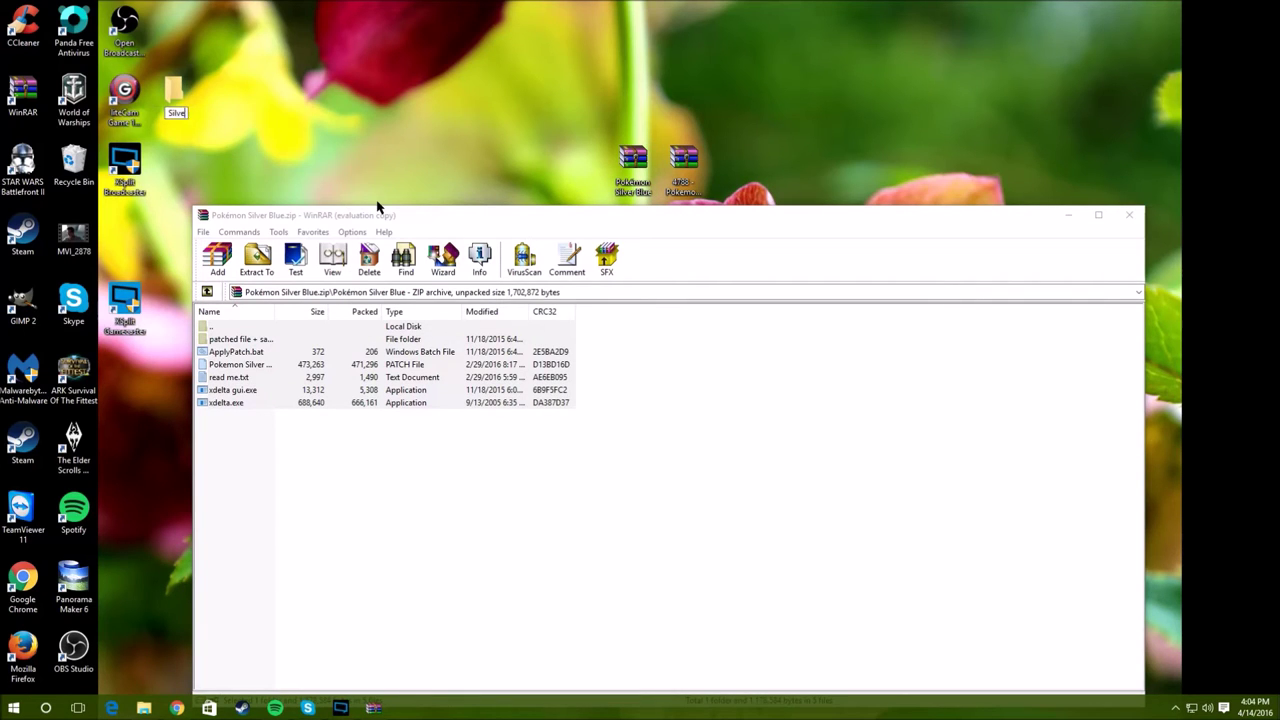
text(r Blue)
key(Return)
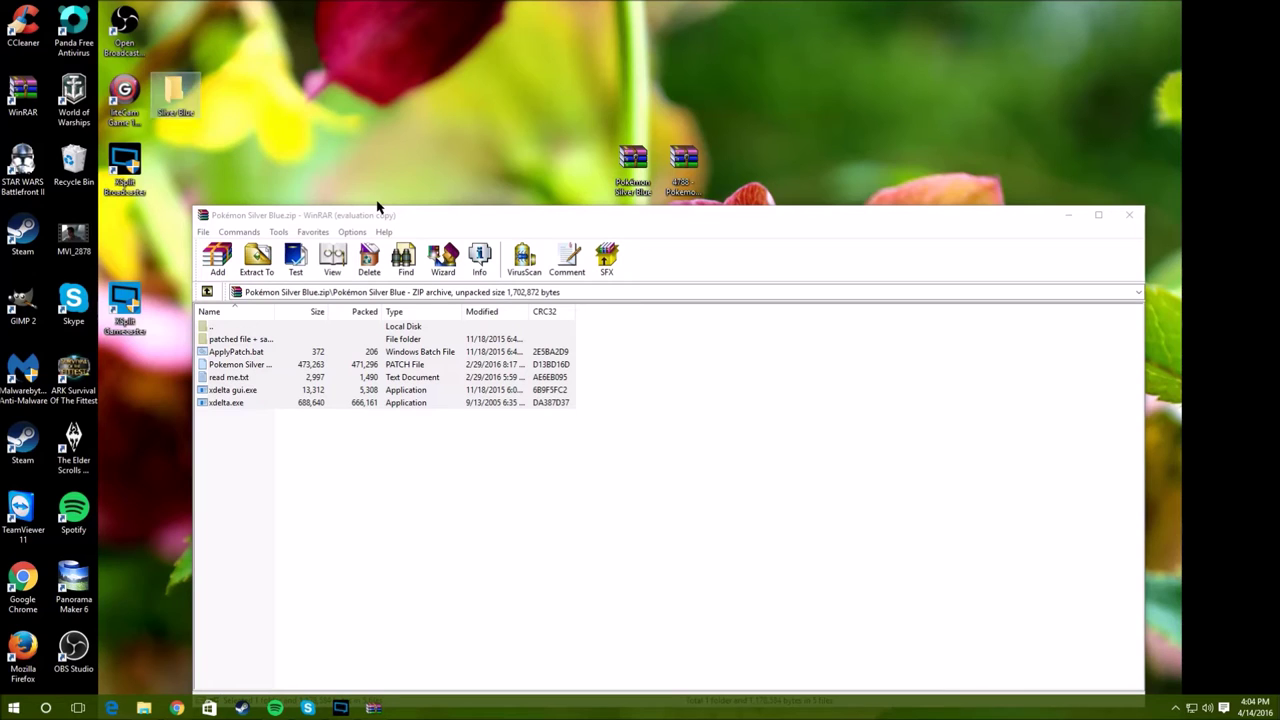
Step: Extract all the archive's patch files into the Silver Blue desktop folder and move the WinRAR window higher
click(372, 378)
key(ctrl+a)
drag(323, 370, 175, 92)
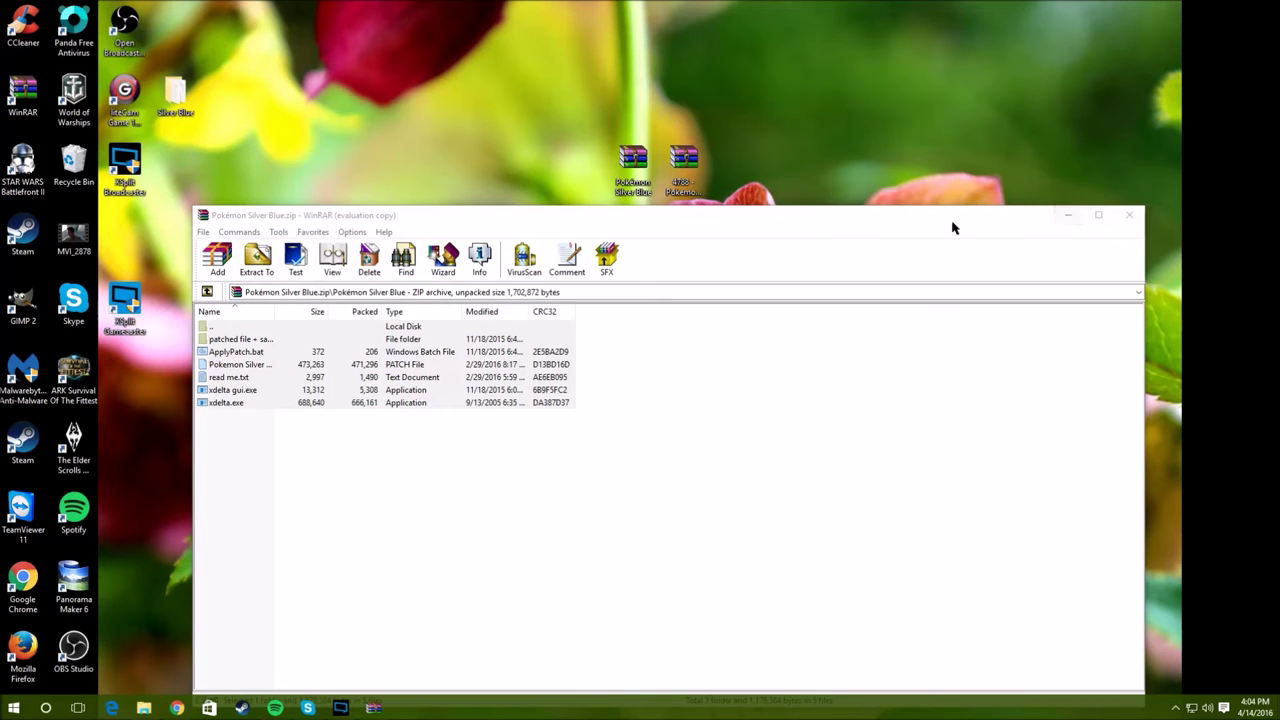
drag(826, 226, 881, 115)
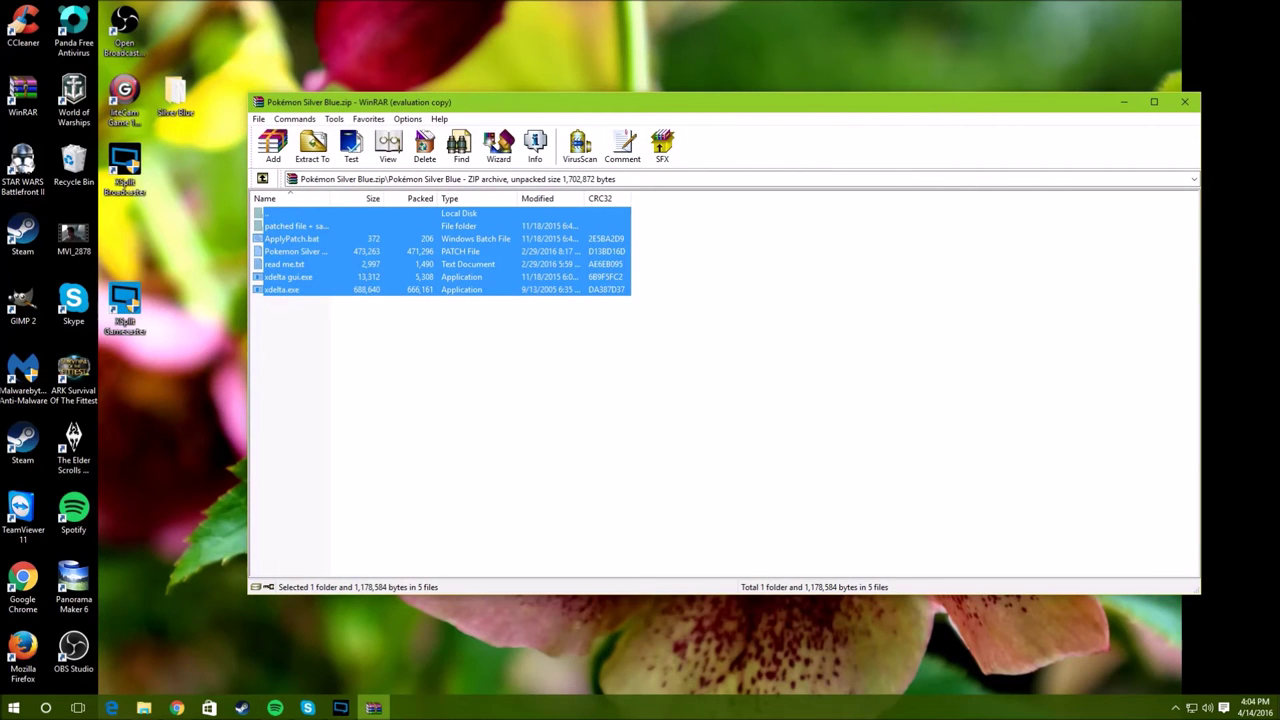
Step: Extract the Pokemon SoulSilver NDS ROM from the 4788 SoulSilver archive to the desktop and minimize the WinRAR windows
click(1124, 103)
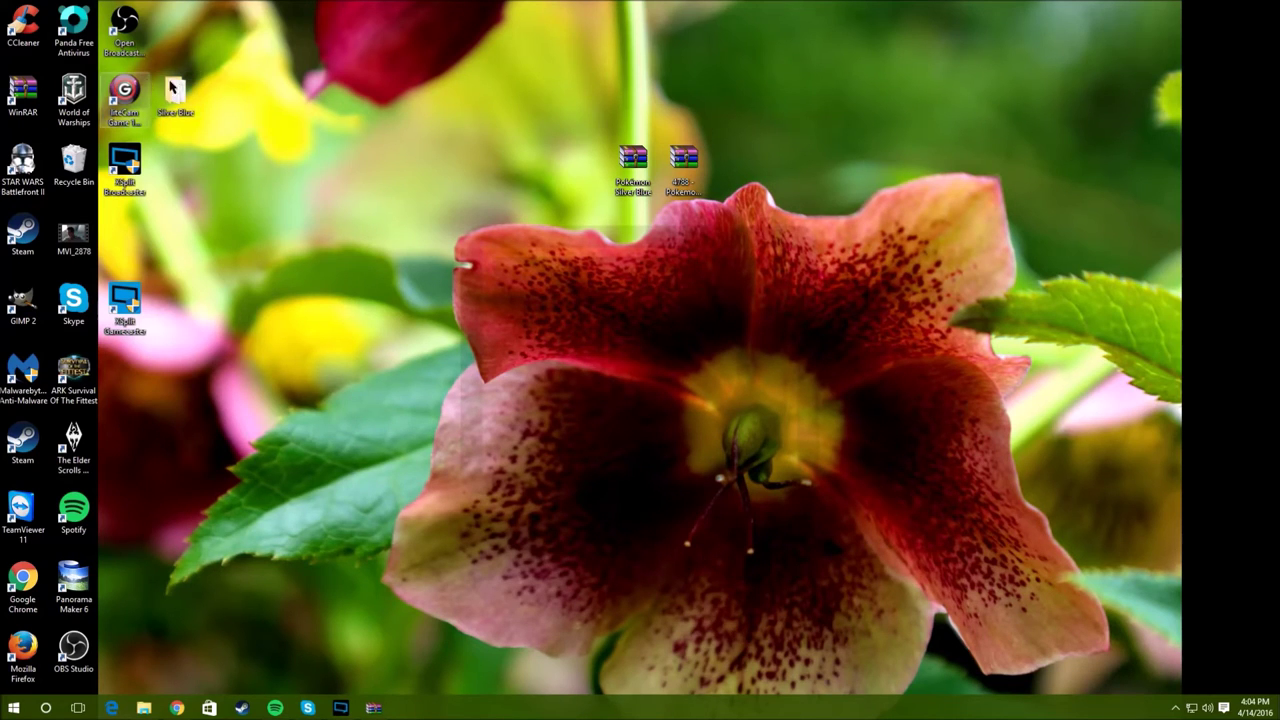
double_click(664, 165)
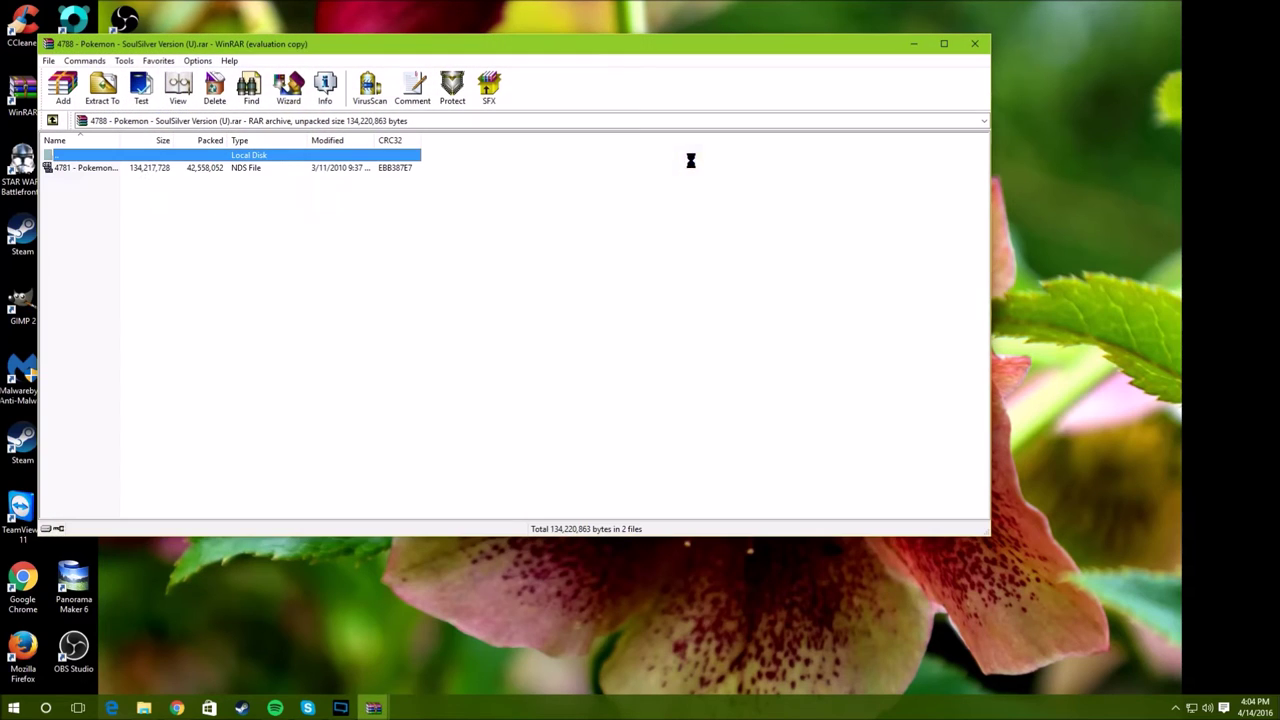
drag(429, 227, 325, 157)
click(278, 190)
double_click(250, 167)
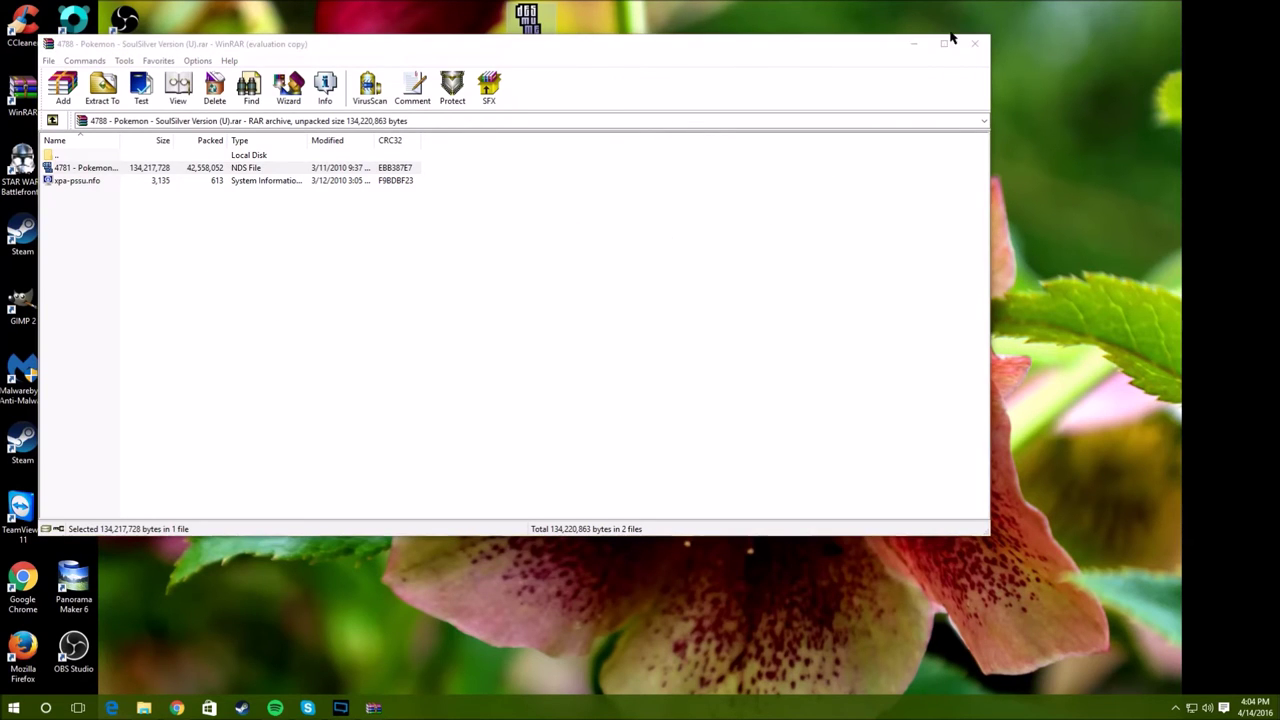
click(914, 44)
Step: Open the read me file in the Silver Blue desktop folder and examine the first three patching instructions
double_click(189, 82)
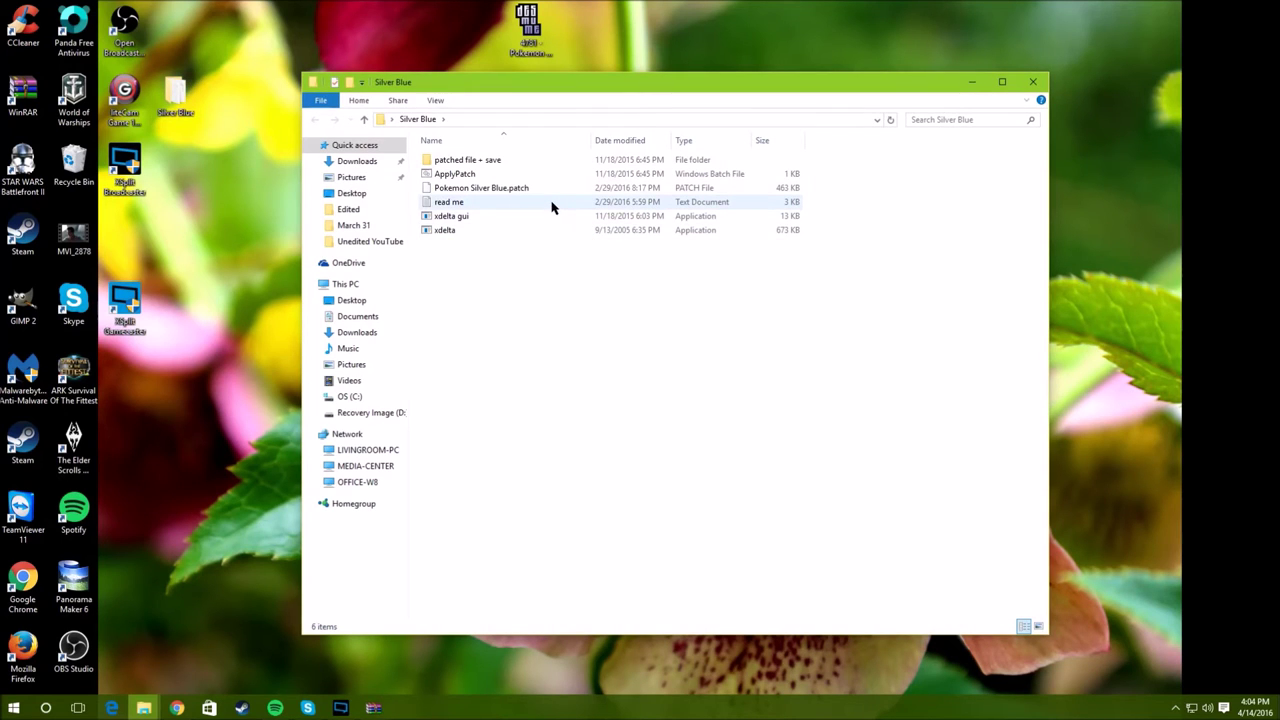
double_click(555, 204)
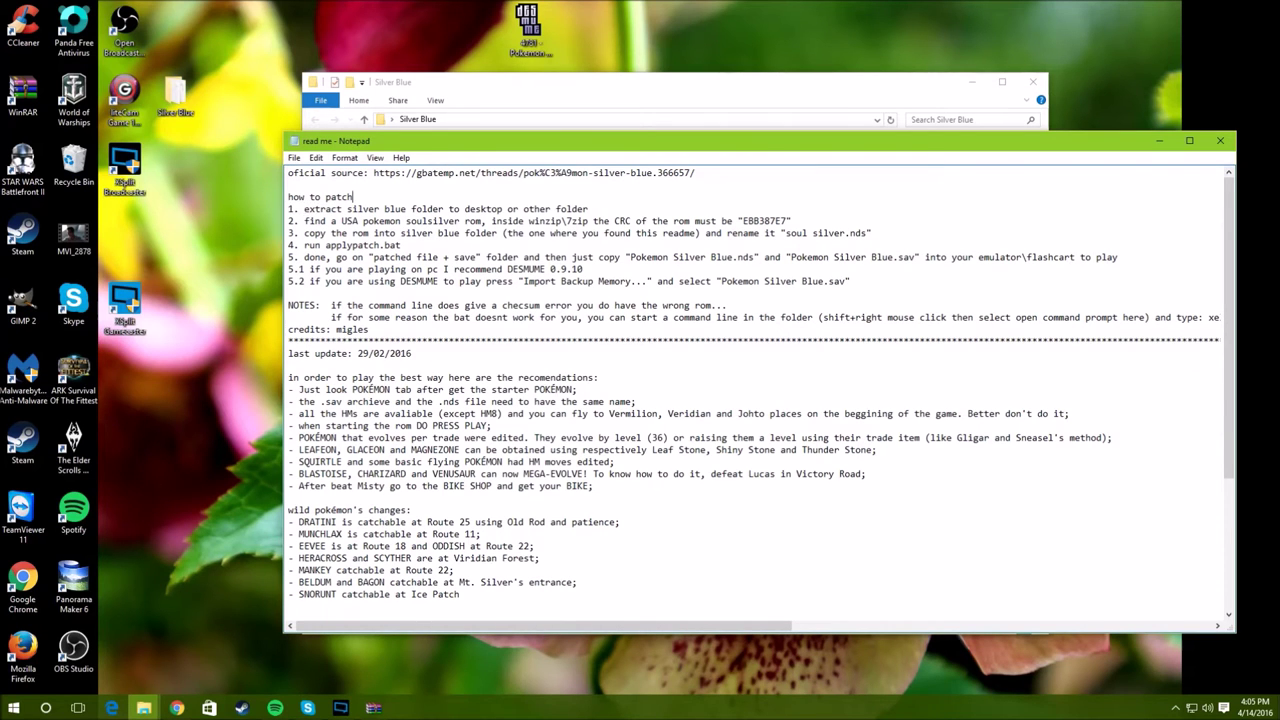
drag(289, 209, 589, 209)
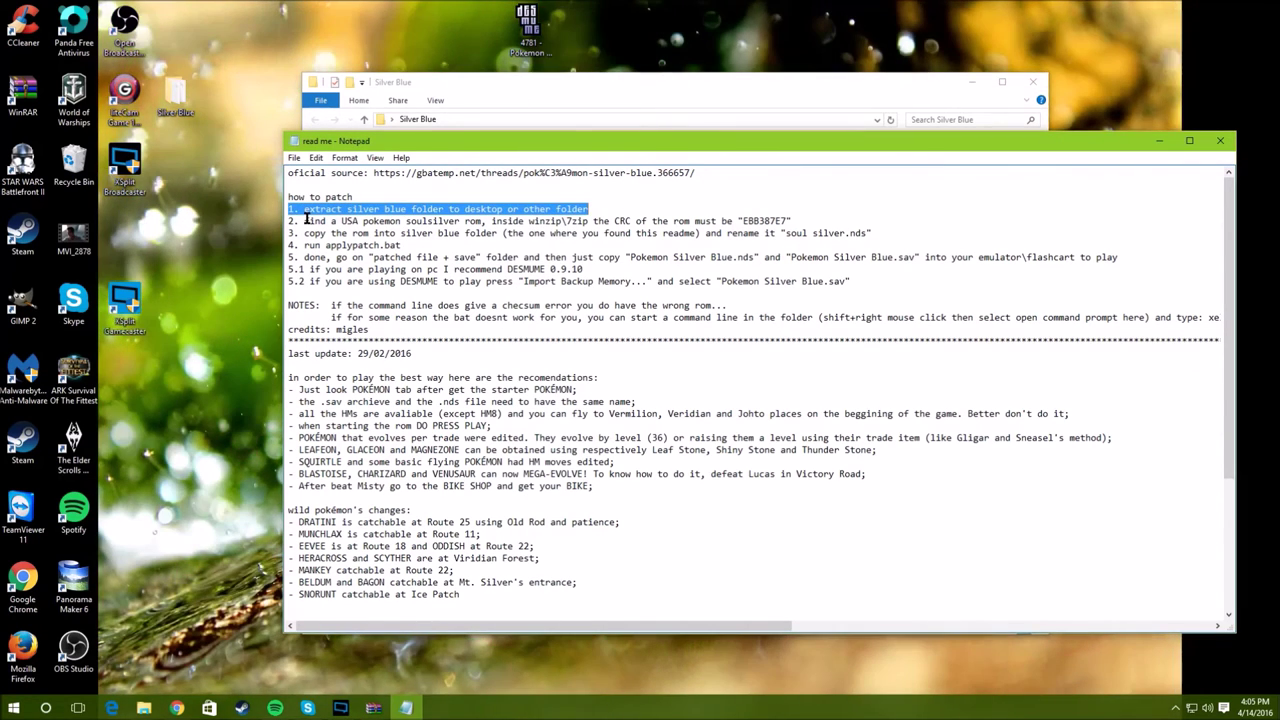
drag(306, 221, 792, 221)
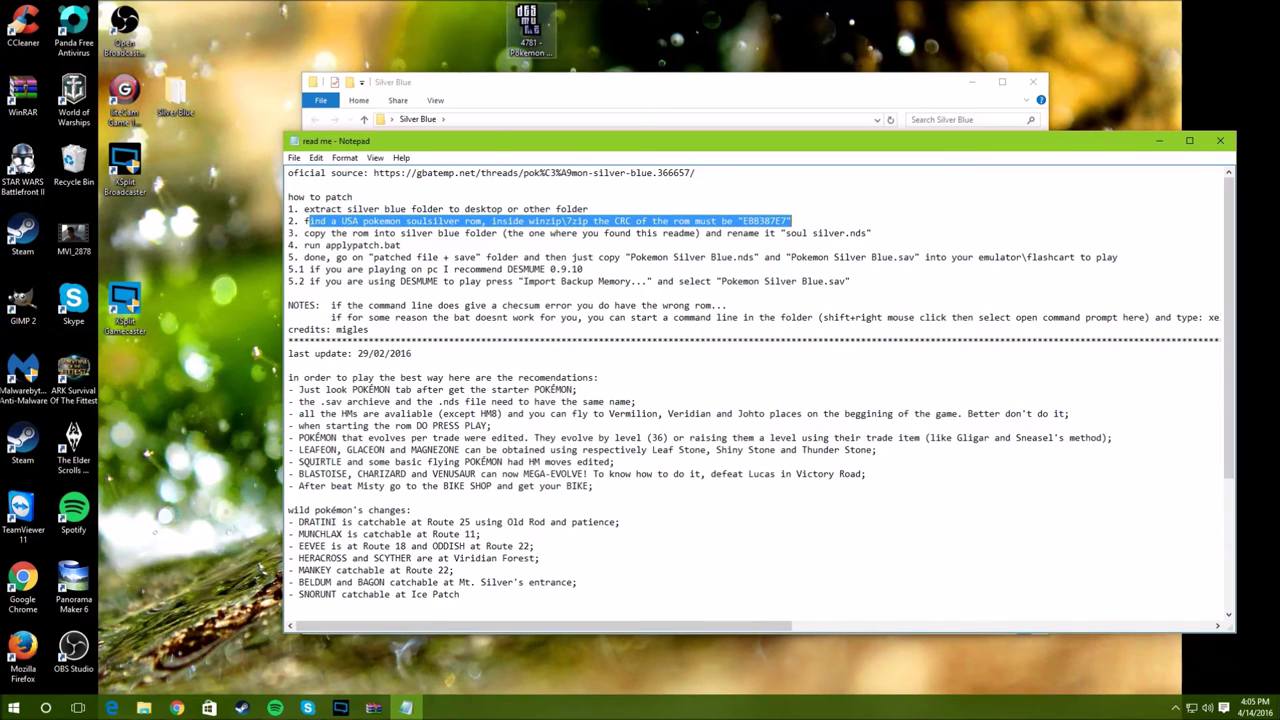
drag(376, 233, 872, 233)
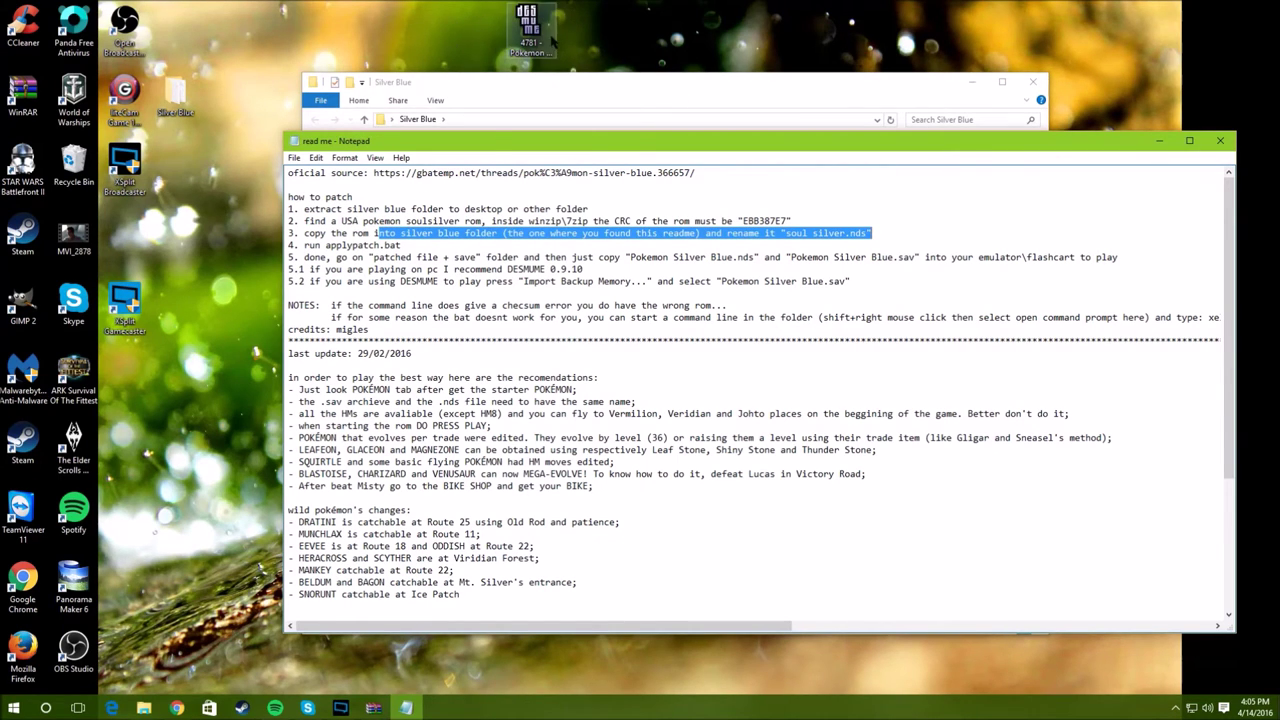
Step: Move the SoulSilver ROM into the Silver Blue folder and place the folder window and the read me side by side
click(285, 104)
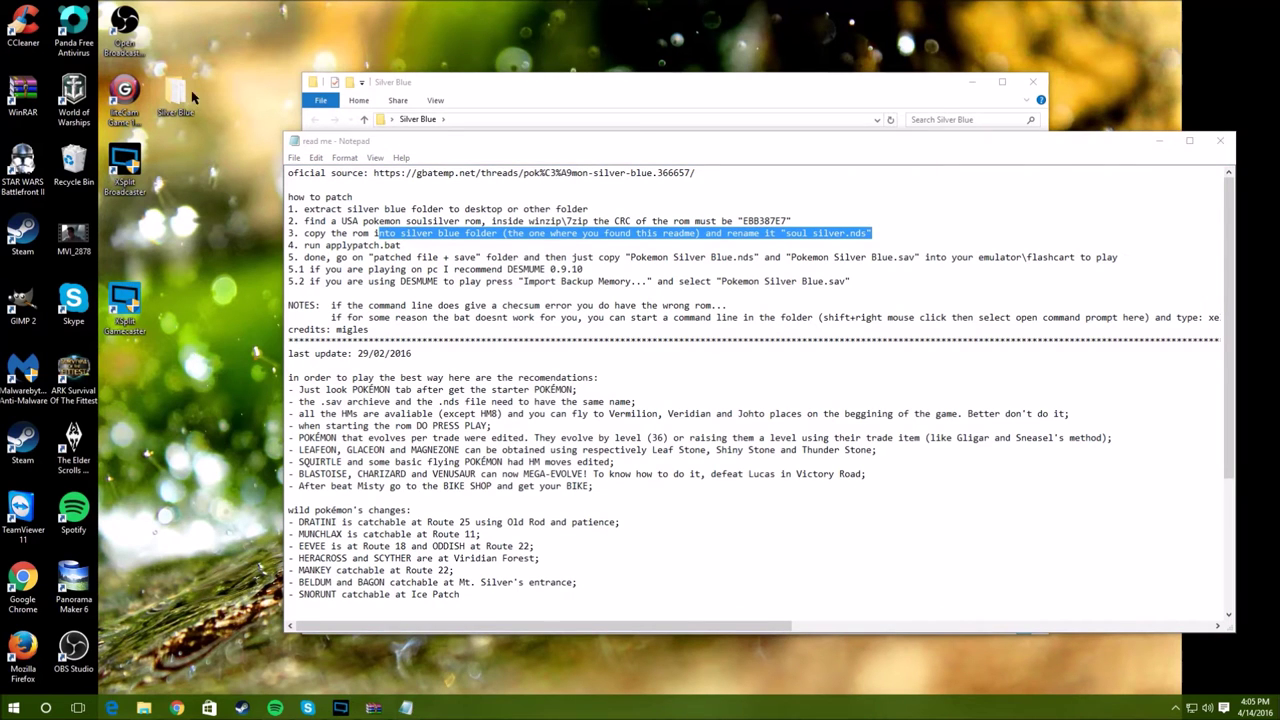
double_click(190, 97)
drag(832, 86, 0, 183)
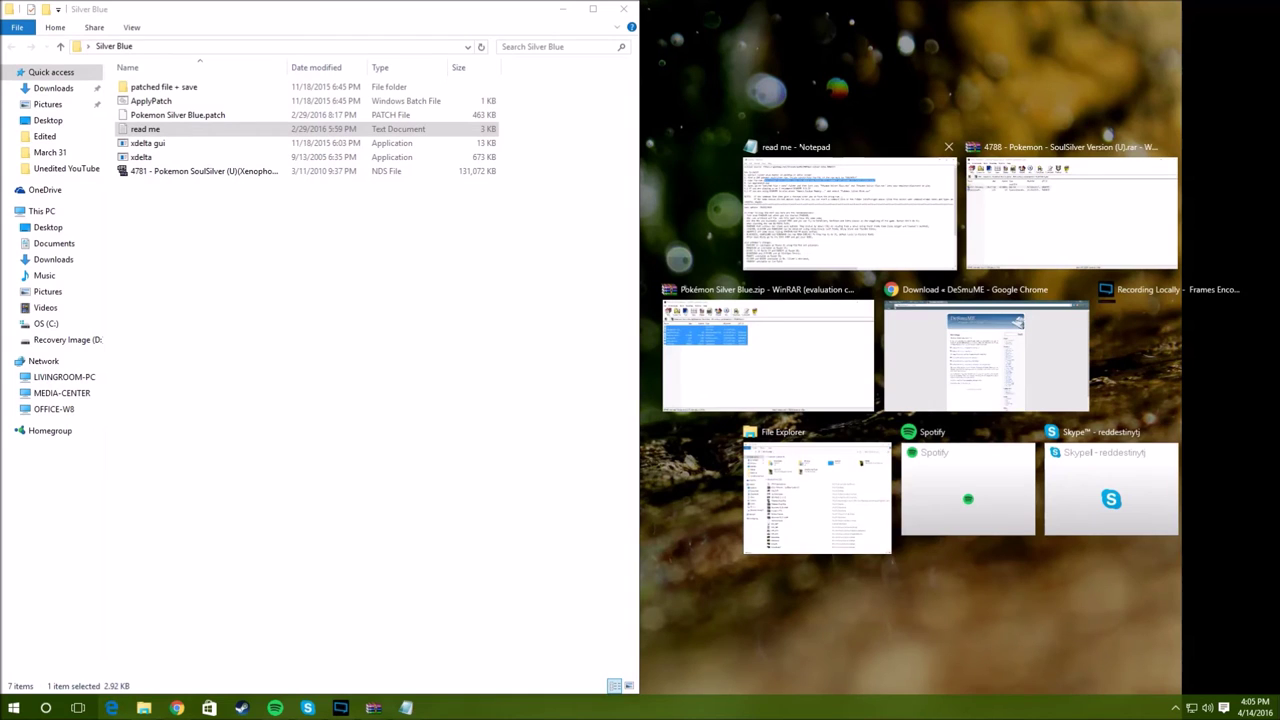
click(836, 157)
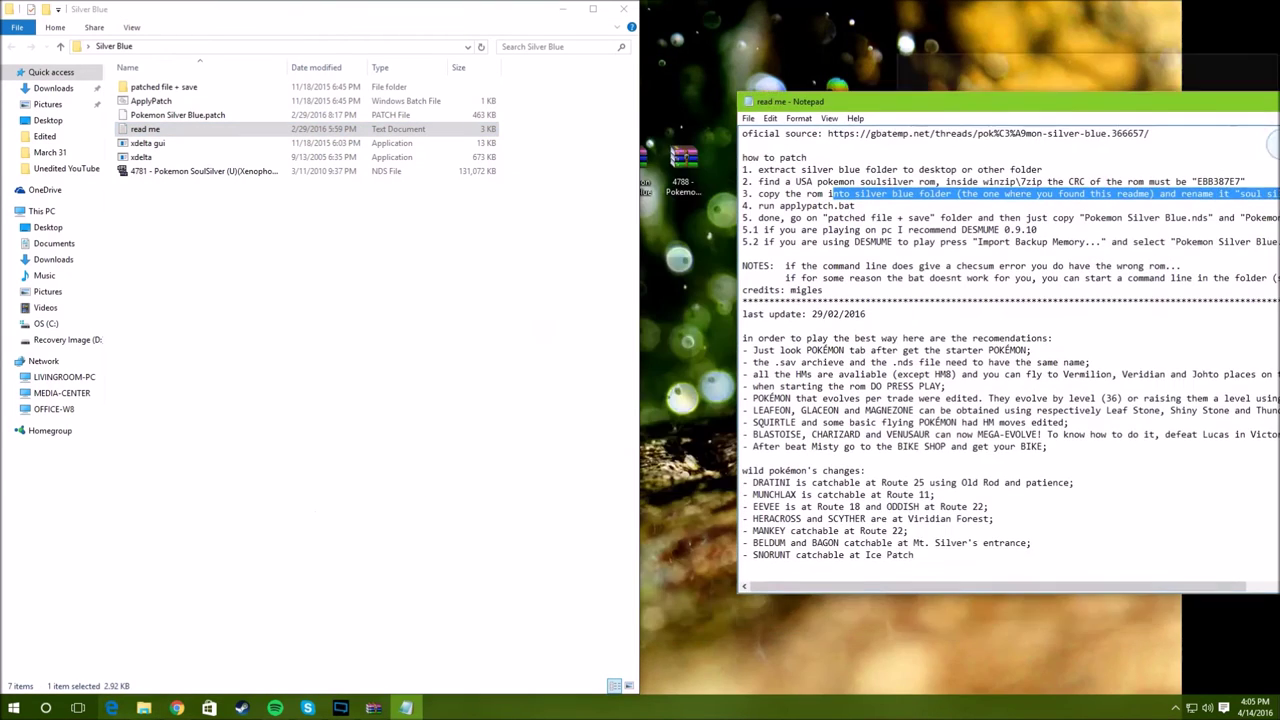
key(super+Right)
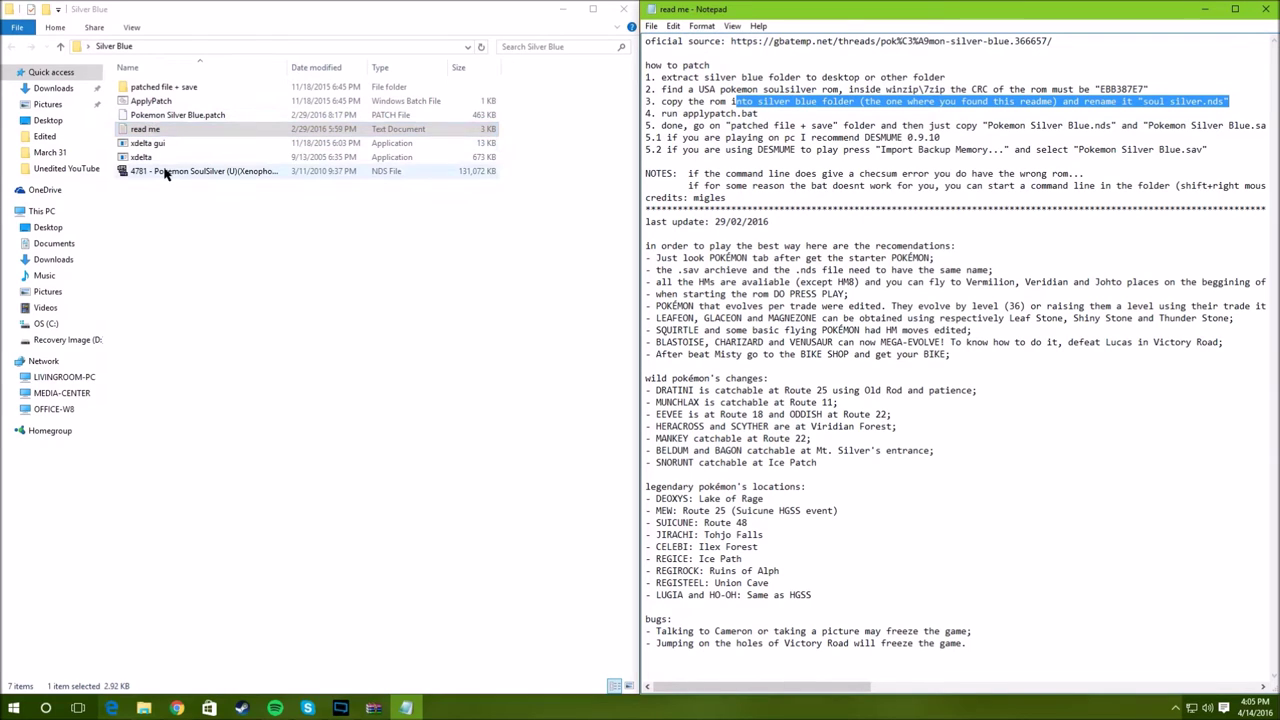
click(740, 116)
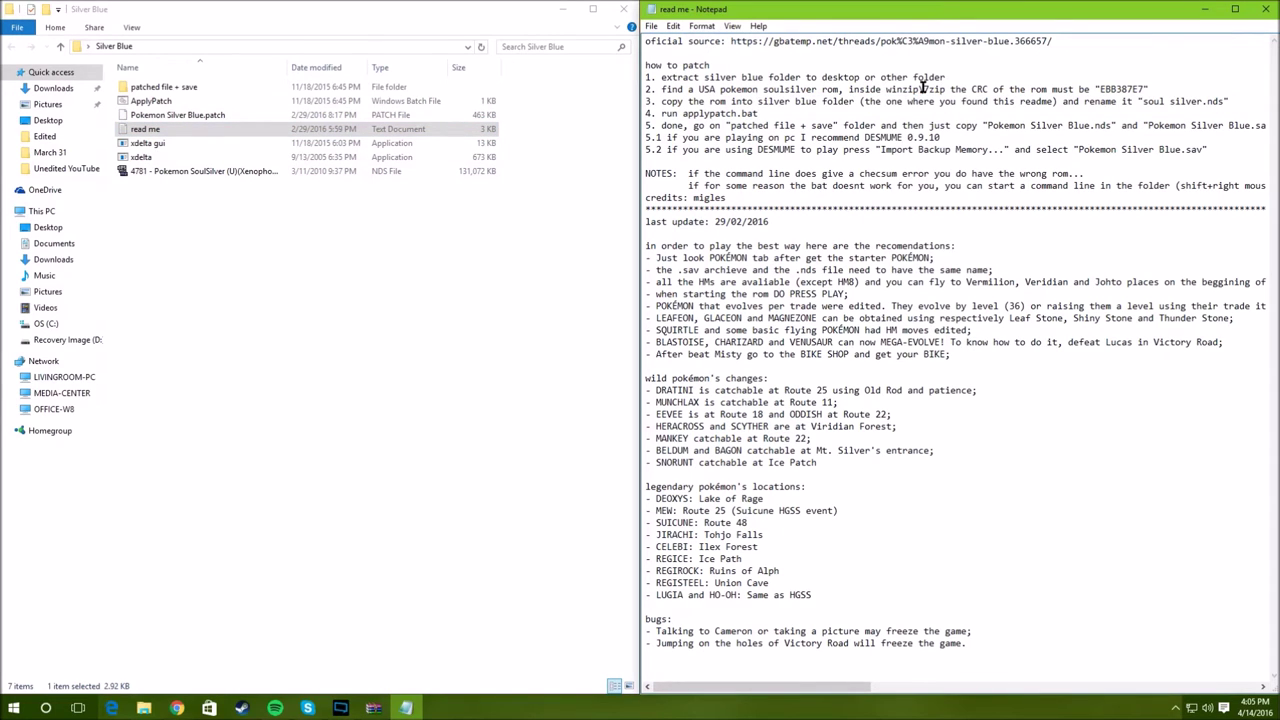
drag(1174, 101, 1206, 101)
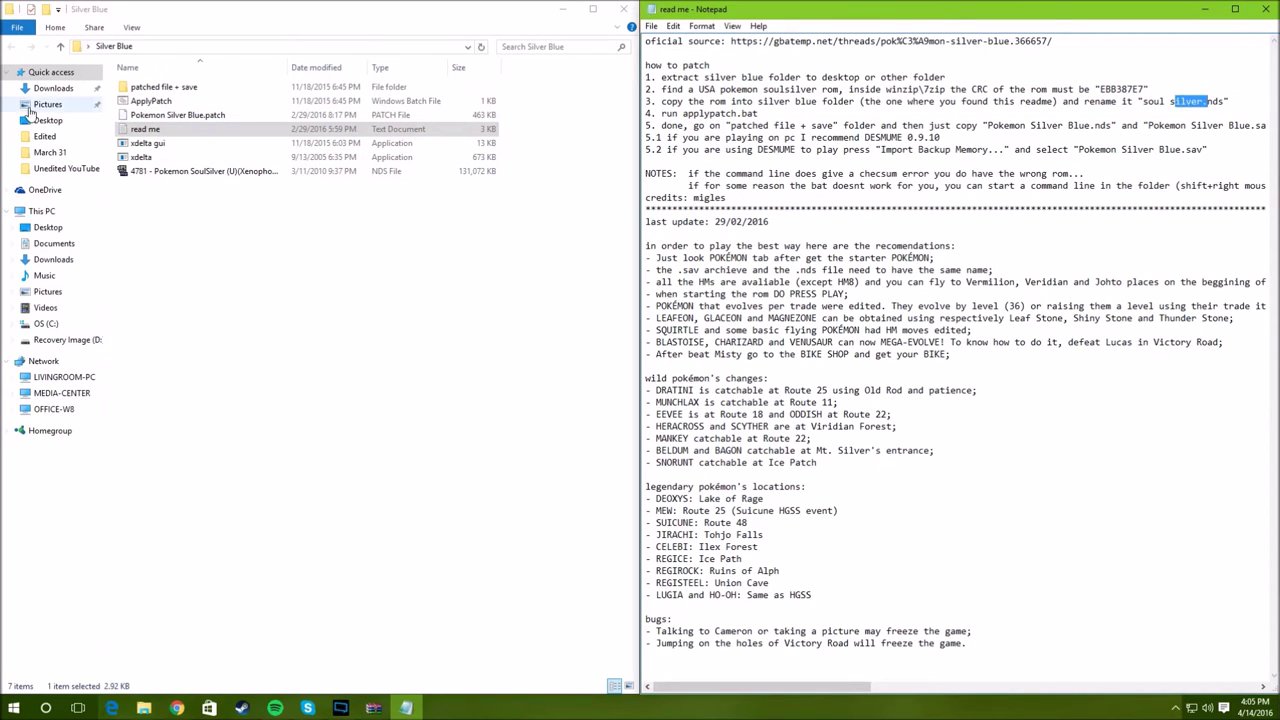
Step: Try renaming the Pokemon Silver Blue.patch file as soul silver.patch and undo the rename
click(172, 115)
right_click(203, 118)
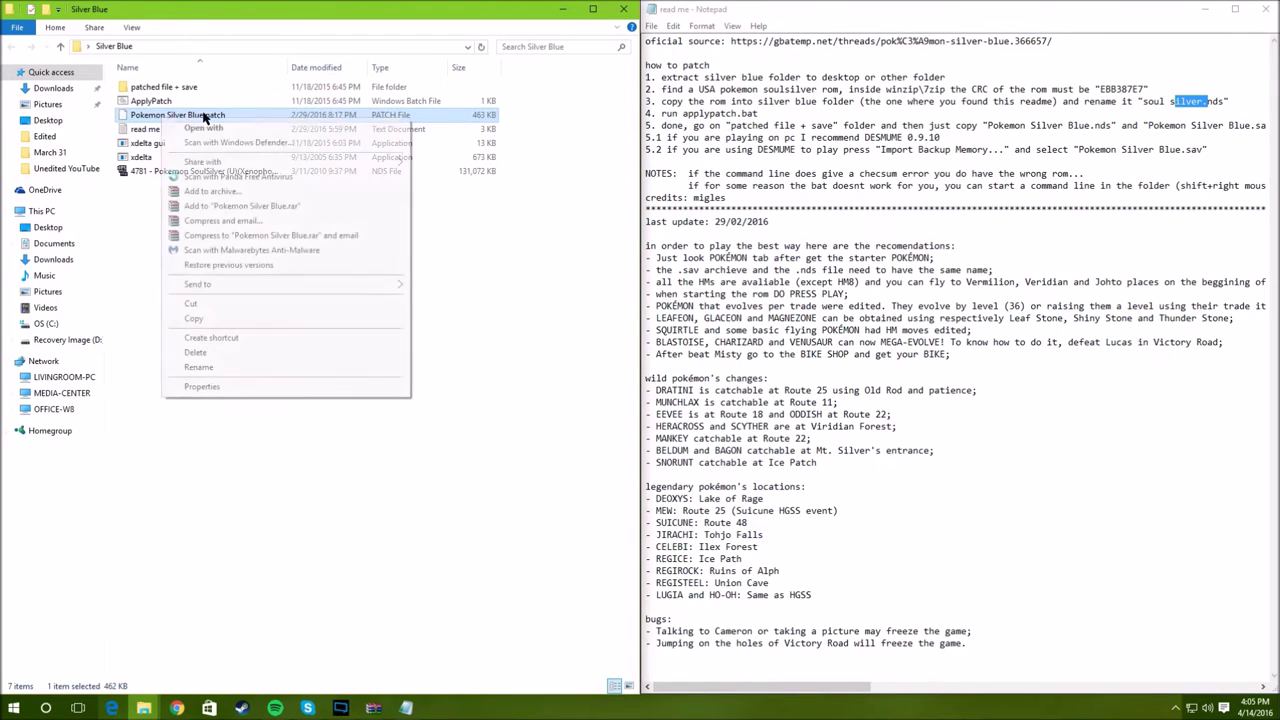
click(221, 367)
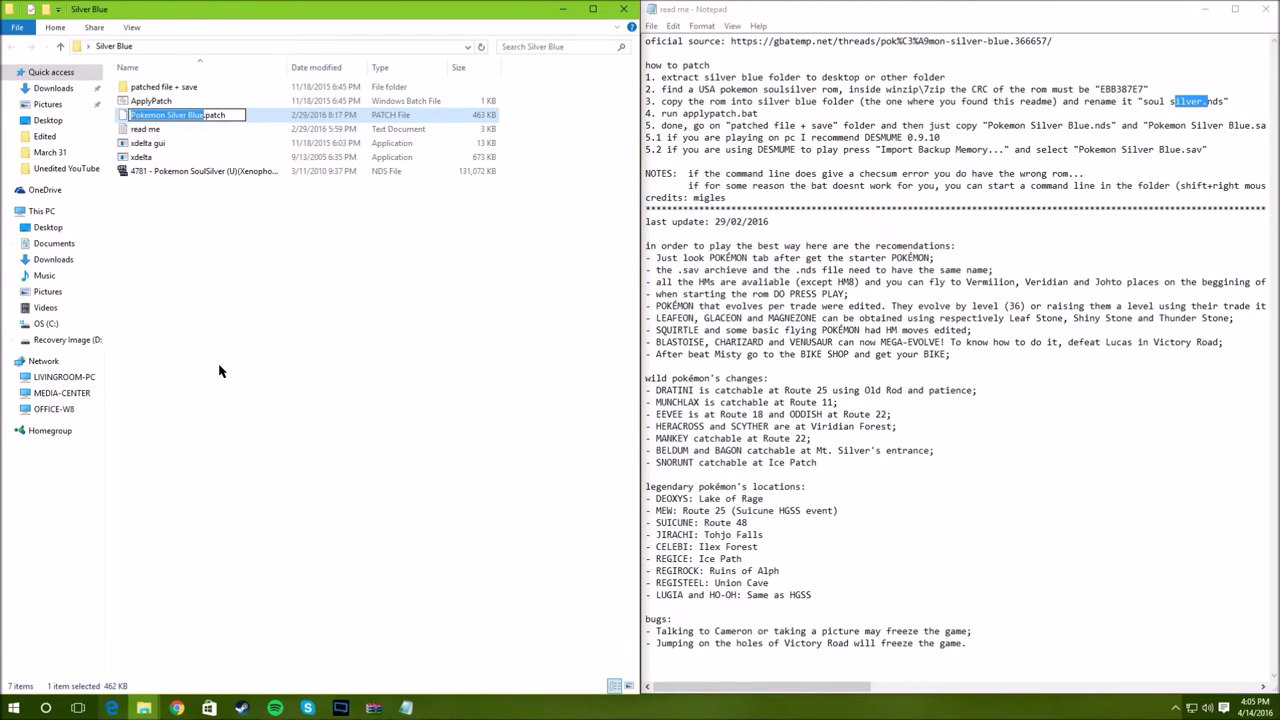
key(BackSpace)
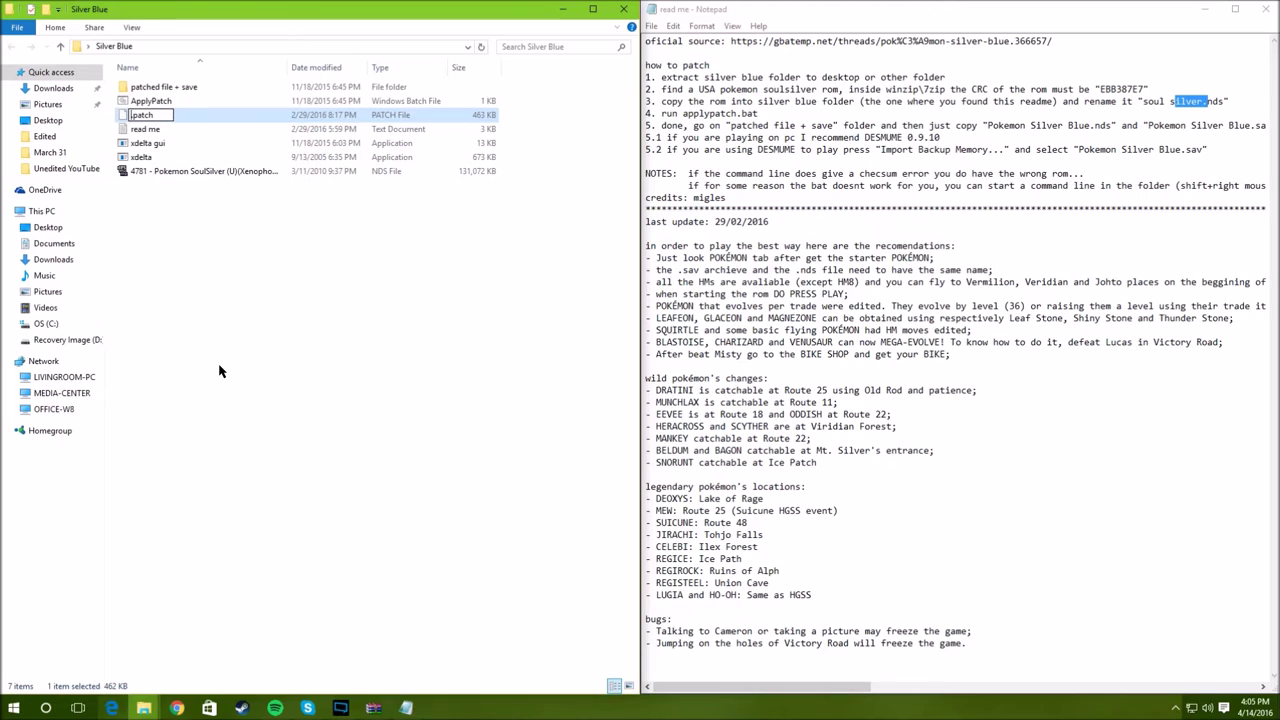
text(soul silver)
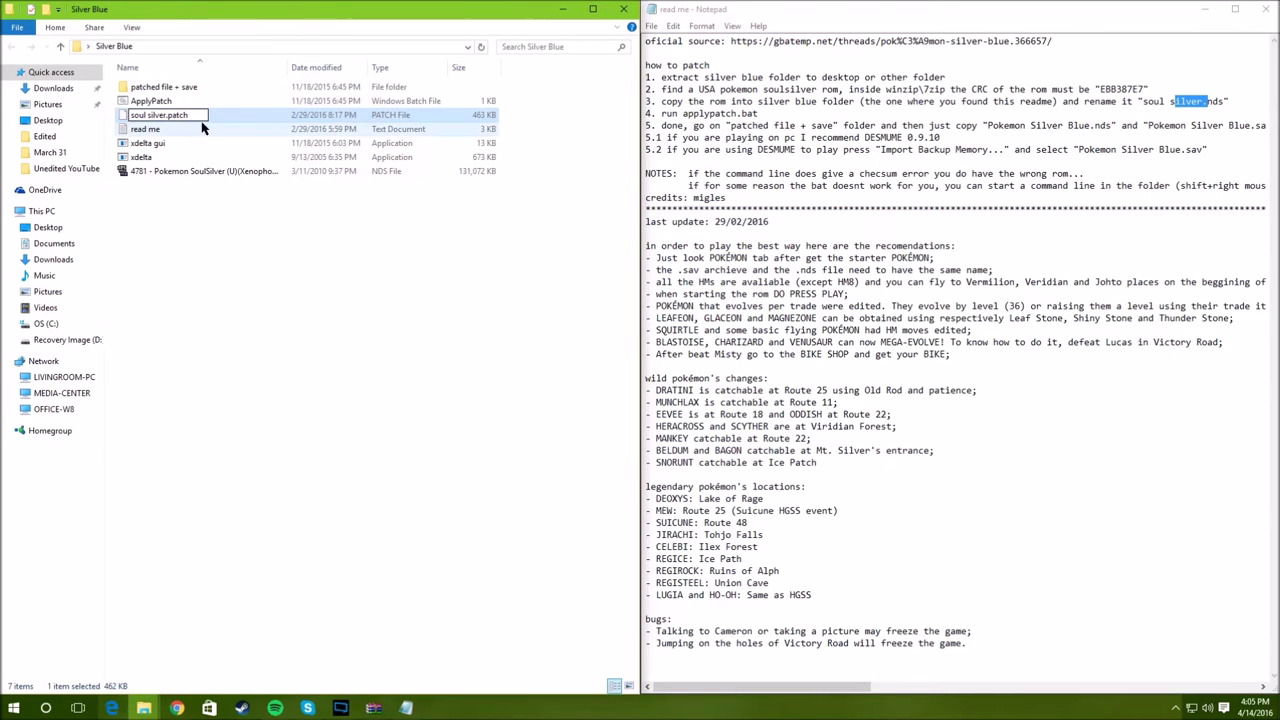
click(213, 259)
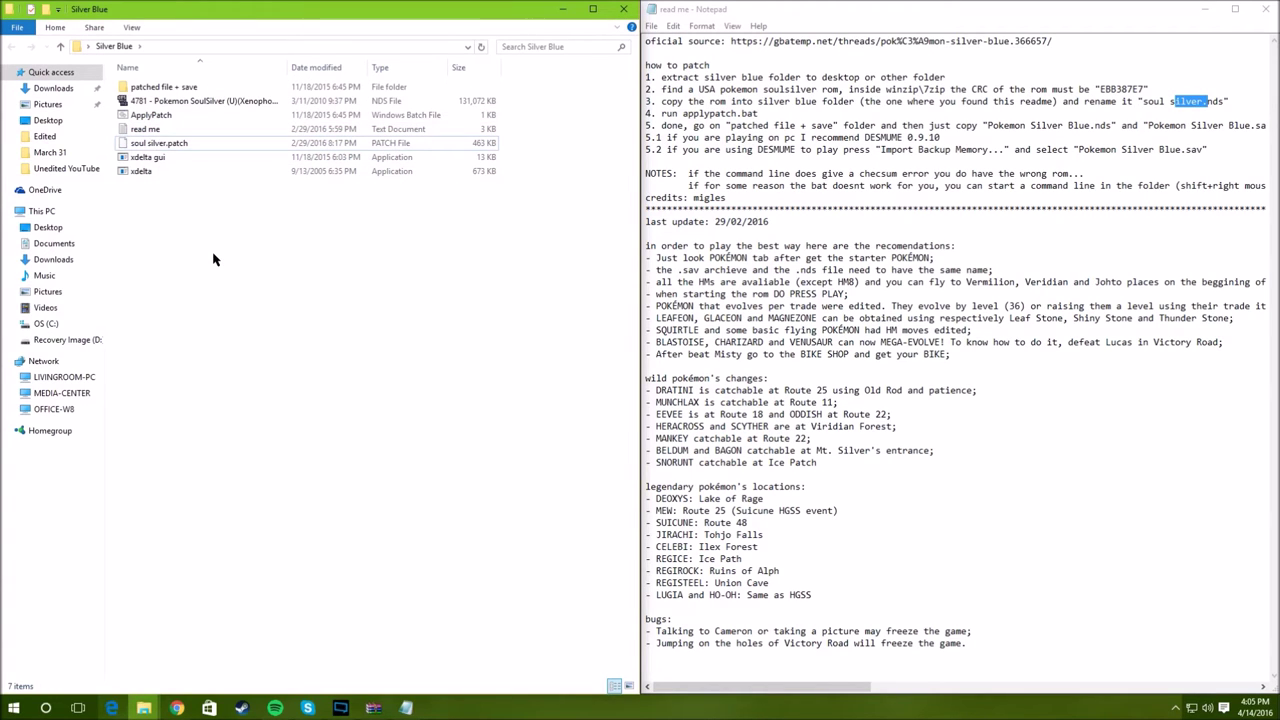
key(ctrl+z)
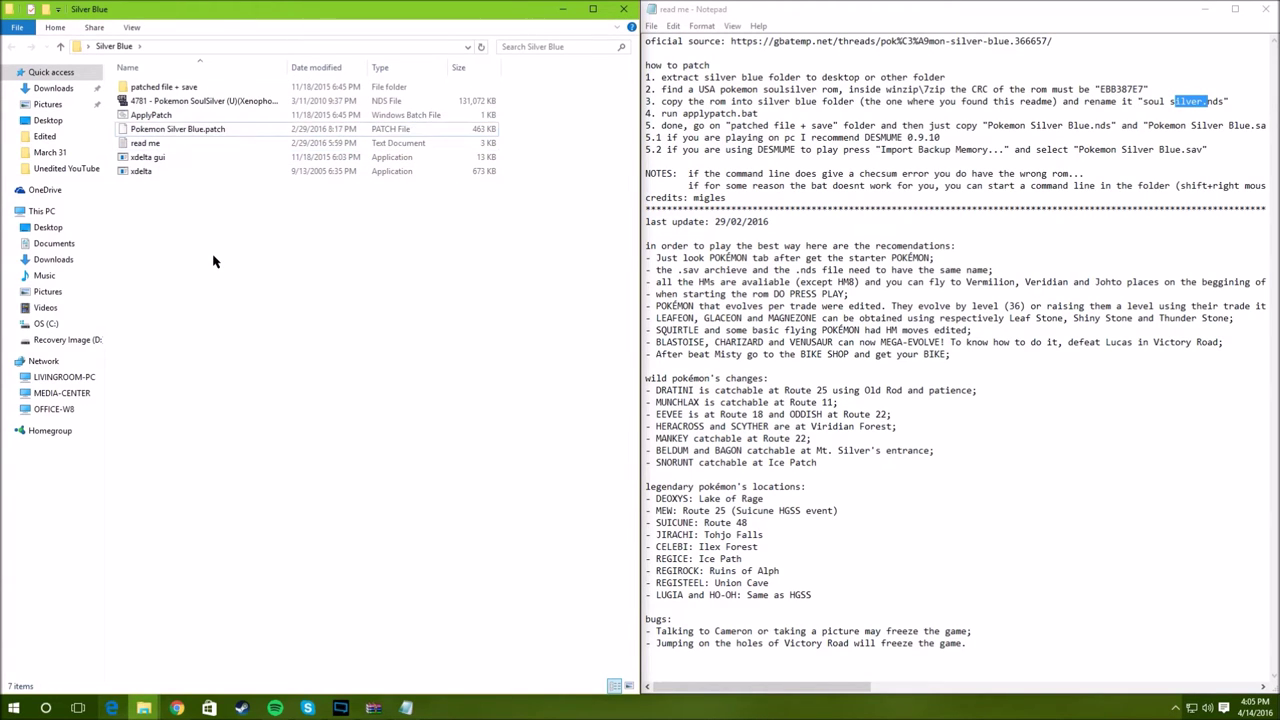
Step: Rename the 4781 Pokemon SoulSilver ROM in the Silver Blue folder as soul silver, as the read me requires
right_click(138, 100)
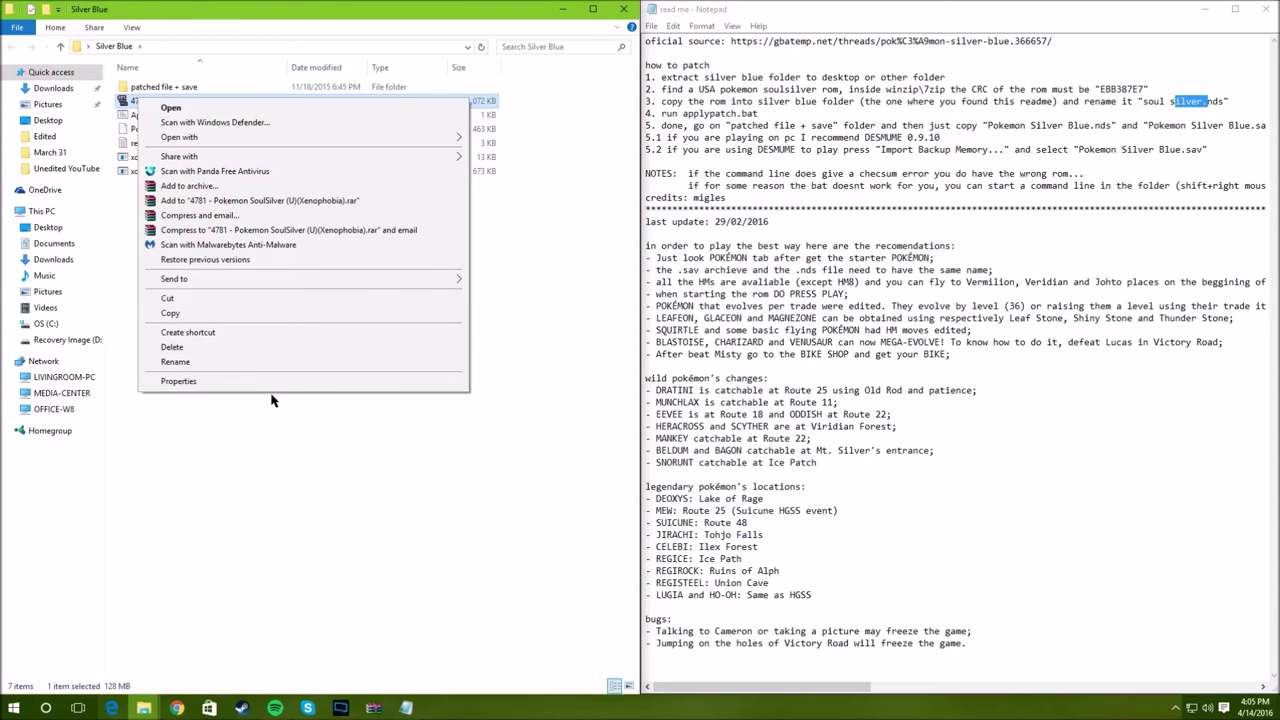
click(222, 362)
text(s)
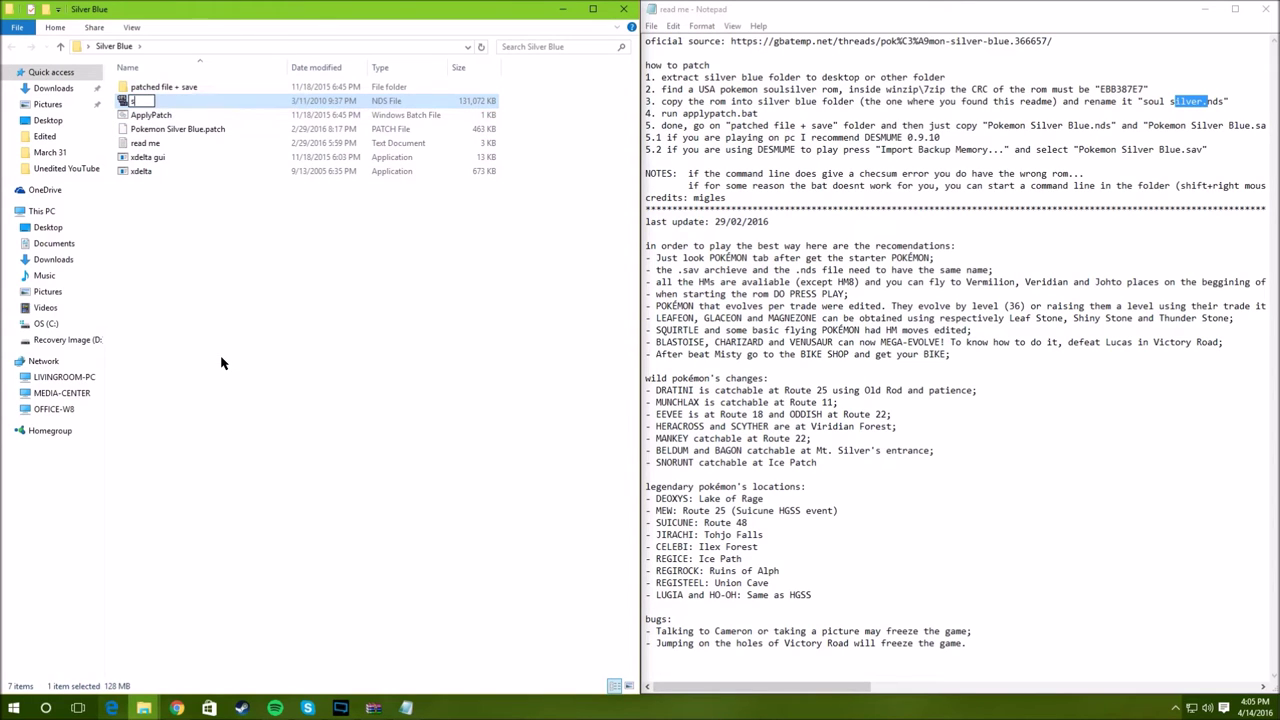
text(oul silver)
key(Return)
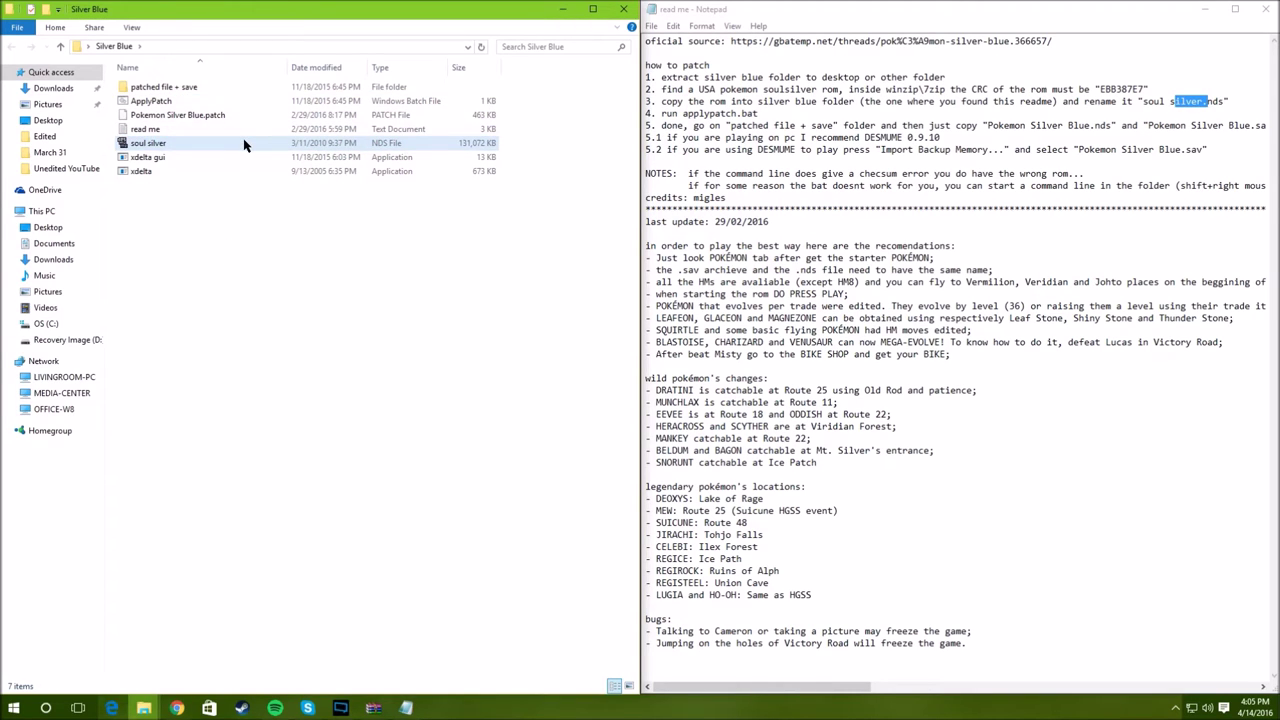
Step: Run the ApplyPatch batch file on the renamed ROM, continue until the patching is done, and close the console
double_click(205, 102)
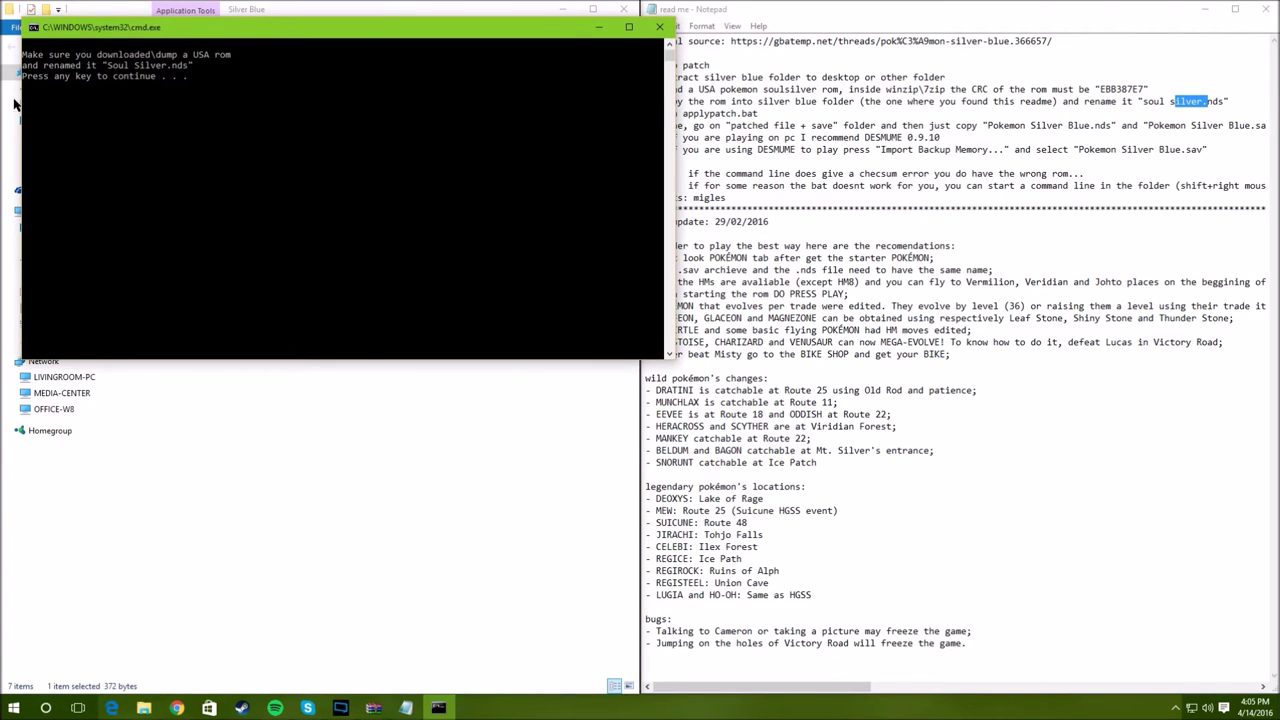
drag(185, 33, 607, 303)
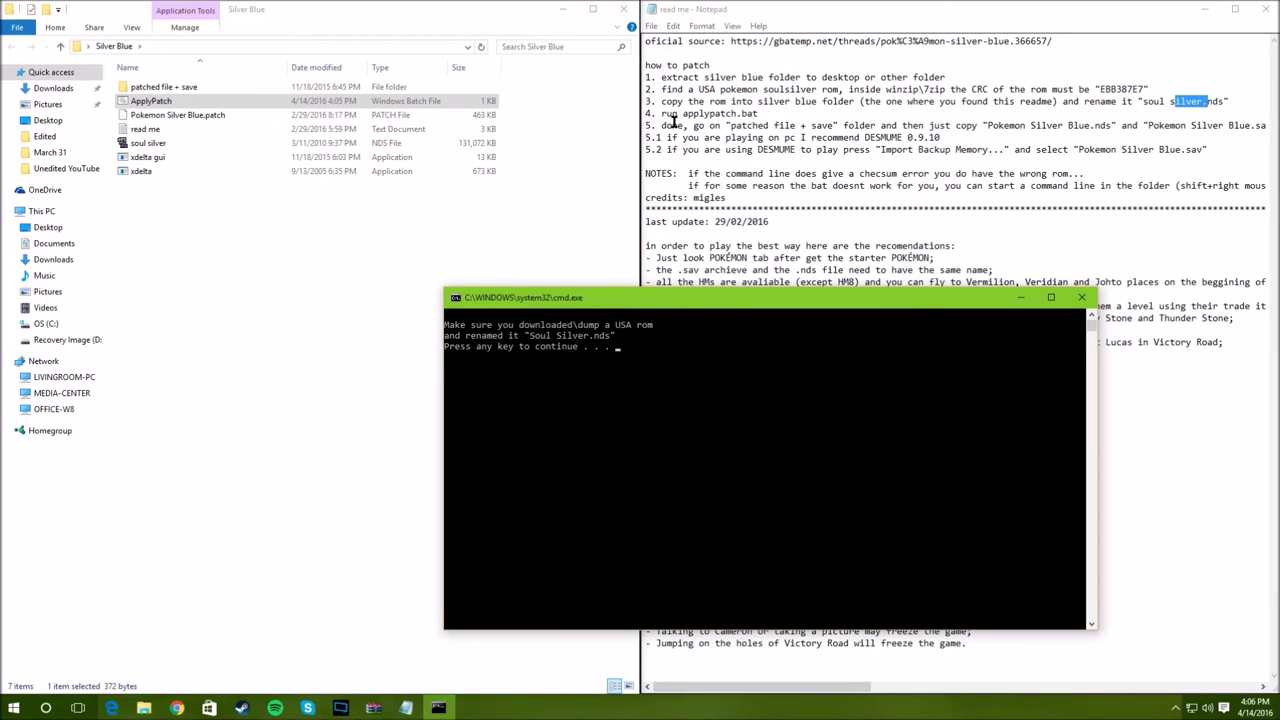
drag(722, 125, 1242, 145)
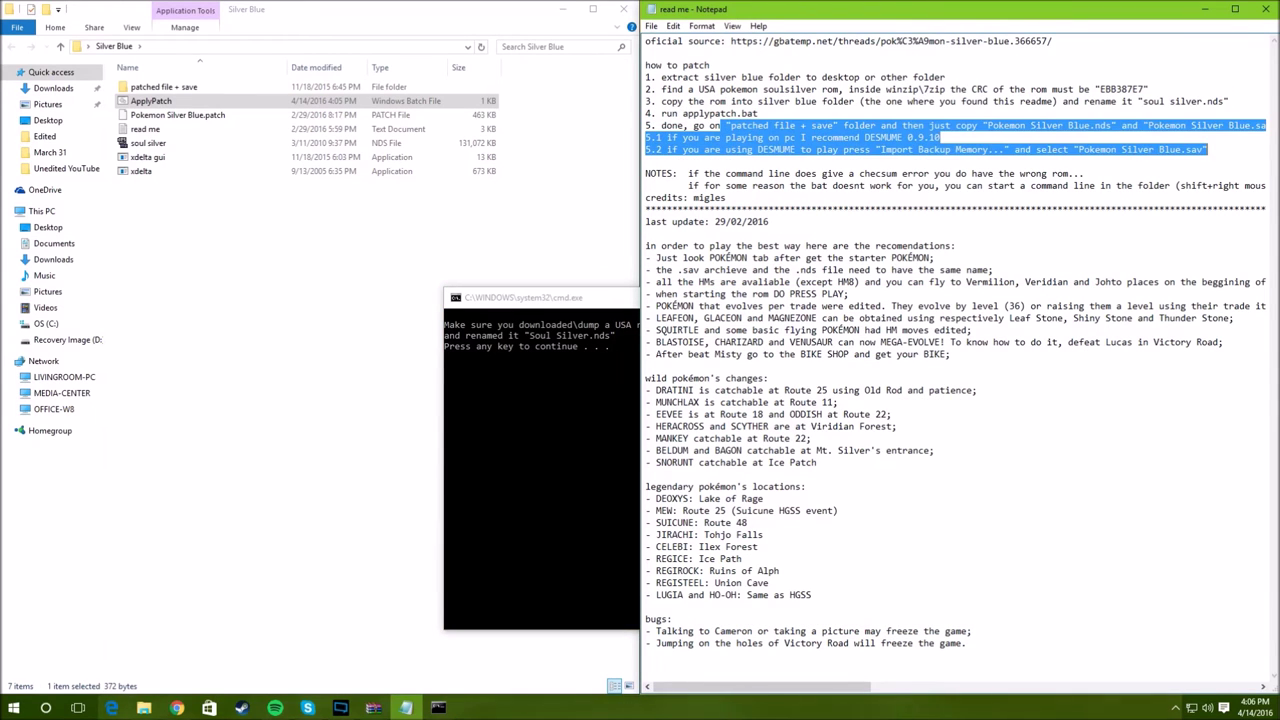
key(alt+Tab)
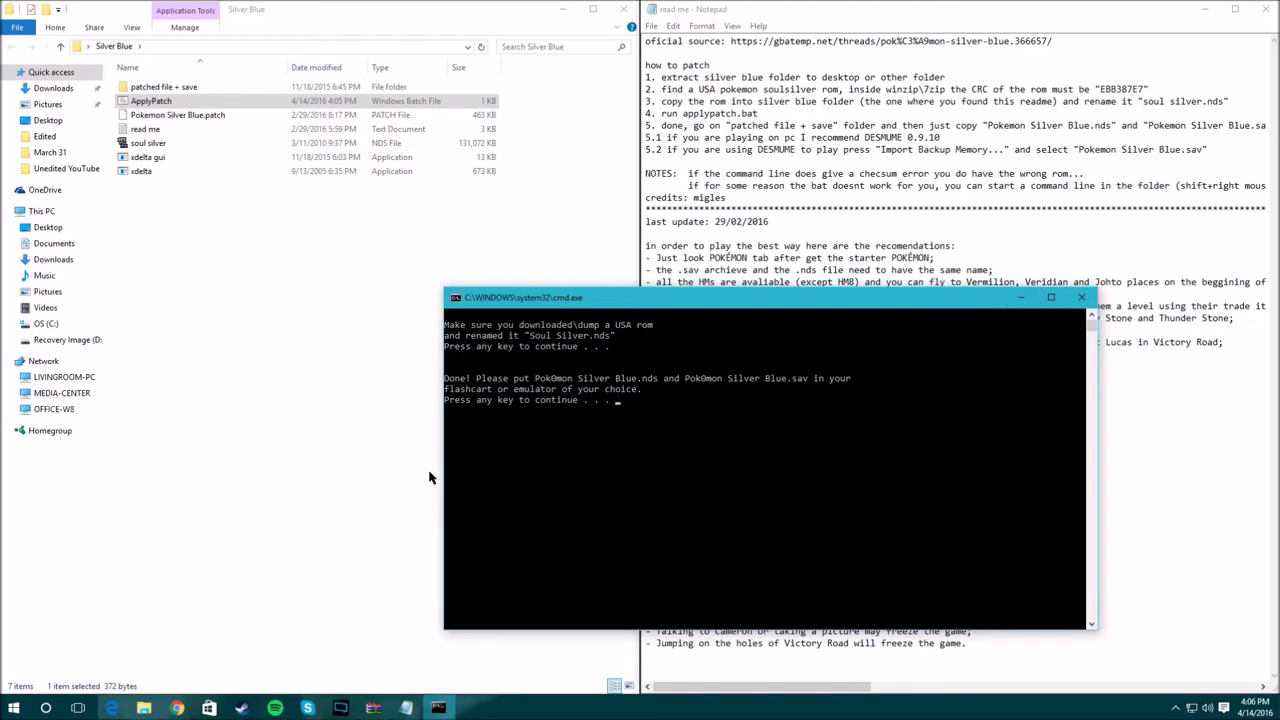
click(1081, 298)
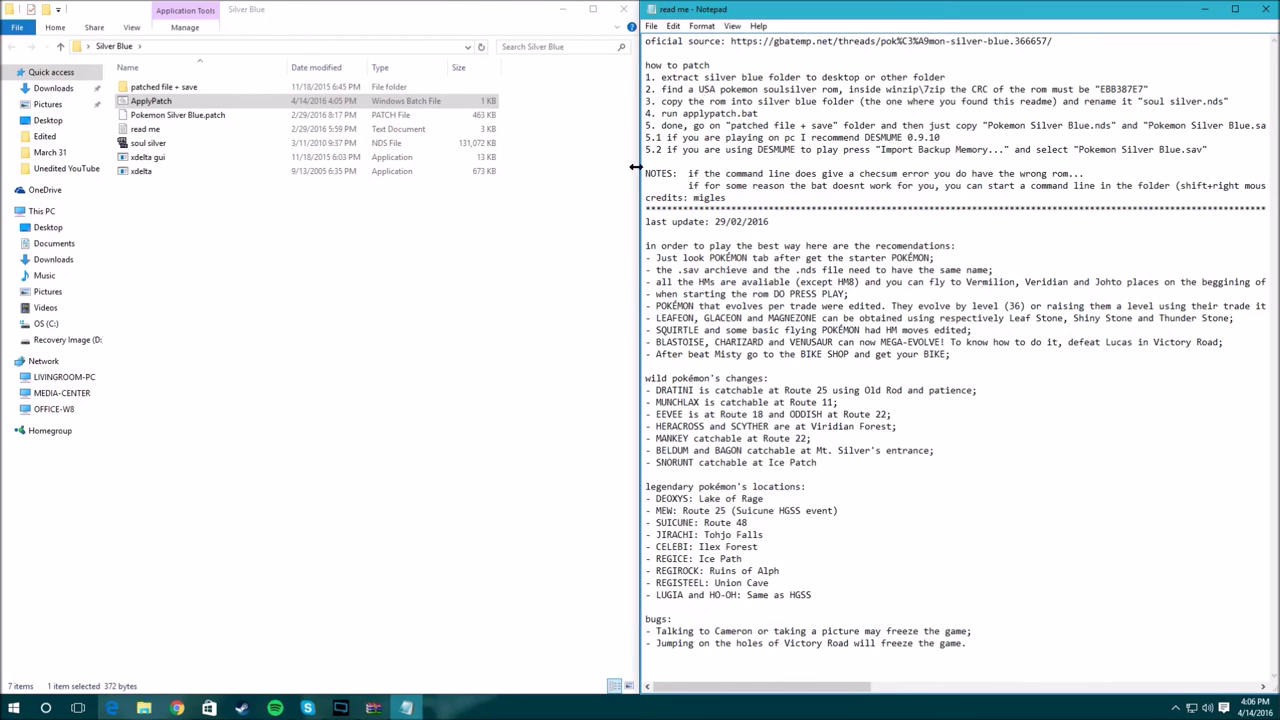
Step: Launch the patched Pokemon Silver Blue NDS file from the patched file + save folder in DeSmuME and reposition the emulator window
double_click(163, 87)
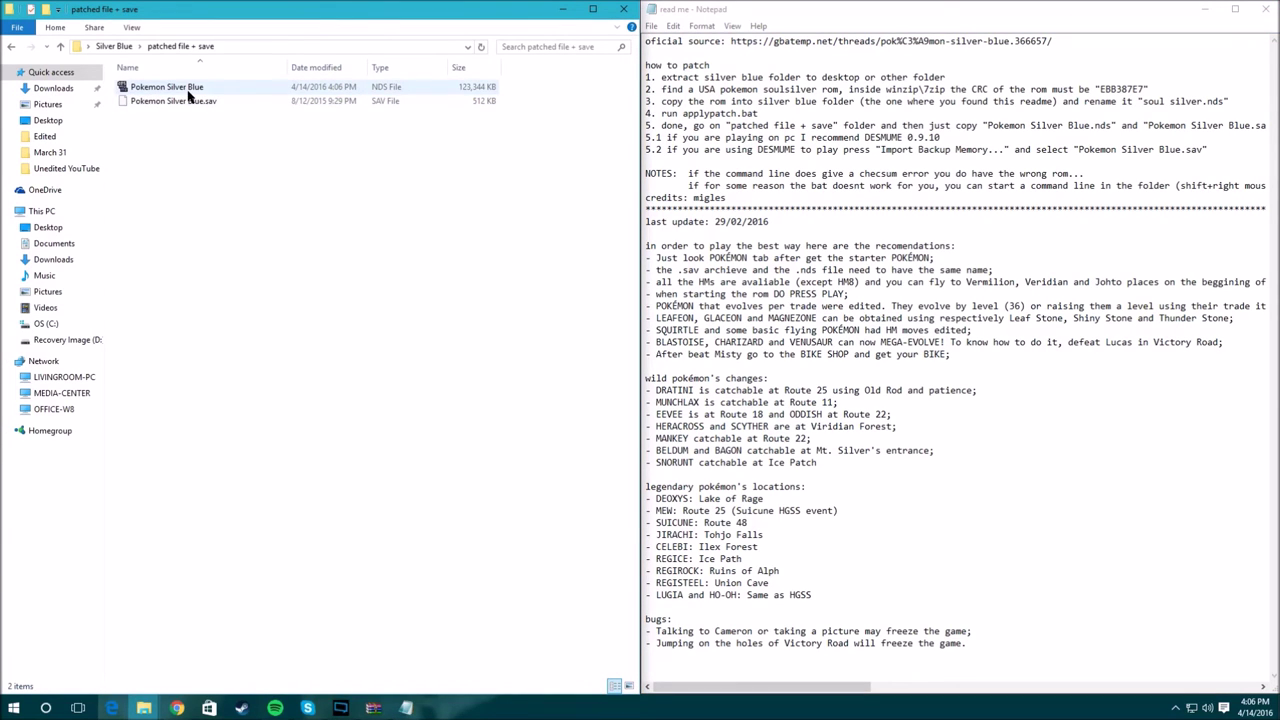
right_click(188, 94)
click(222, 97)
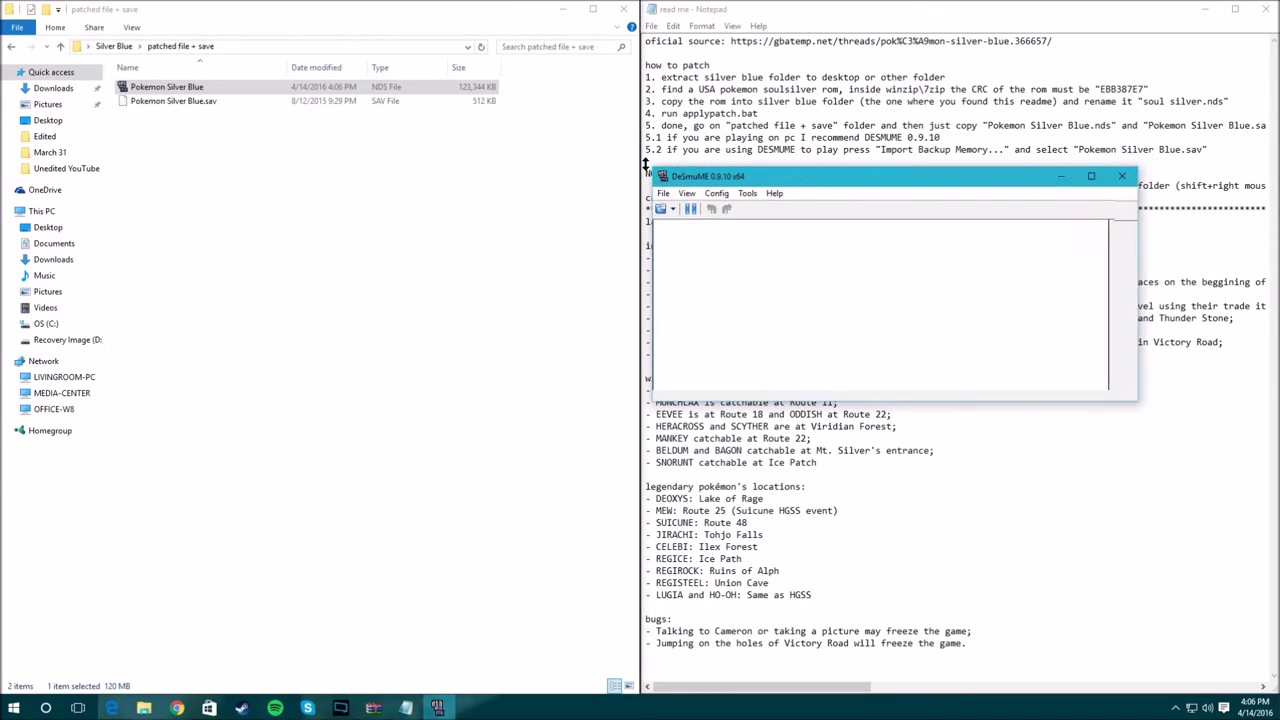
drag(744, 130, 427, 238)
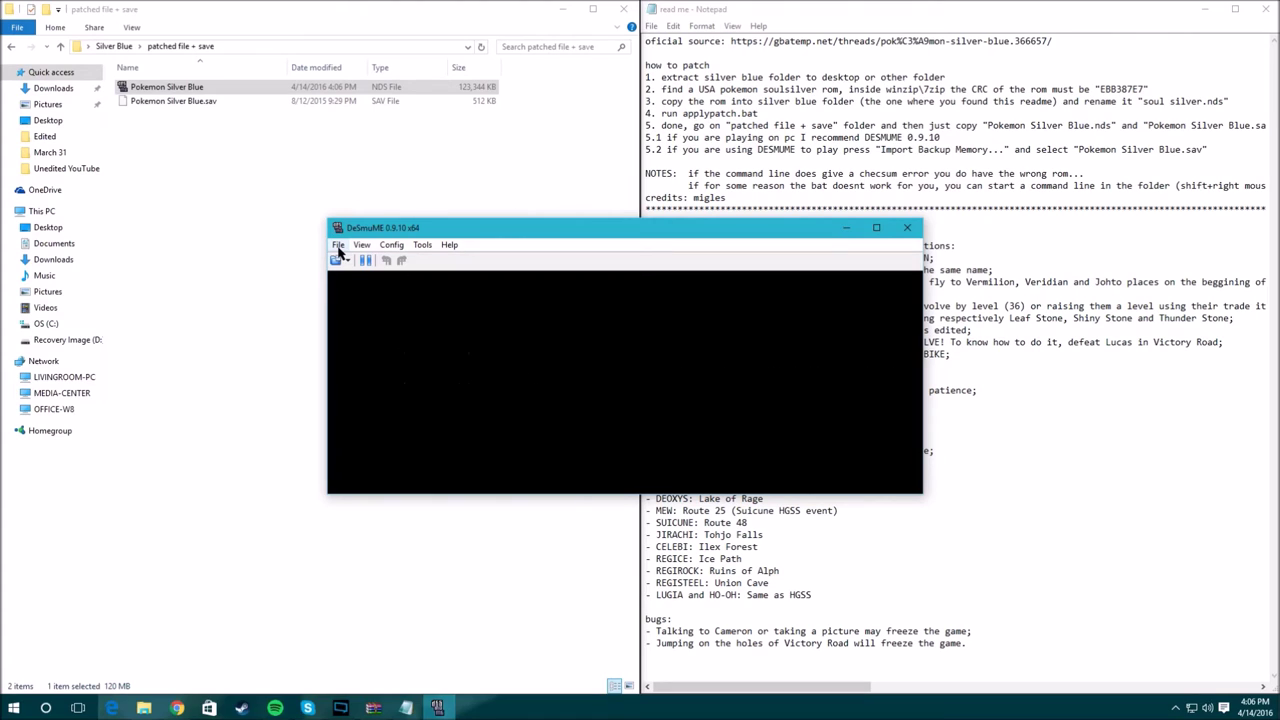
drag(350, 228, 283, 220)
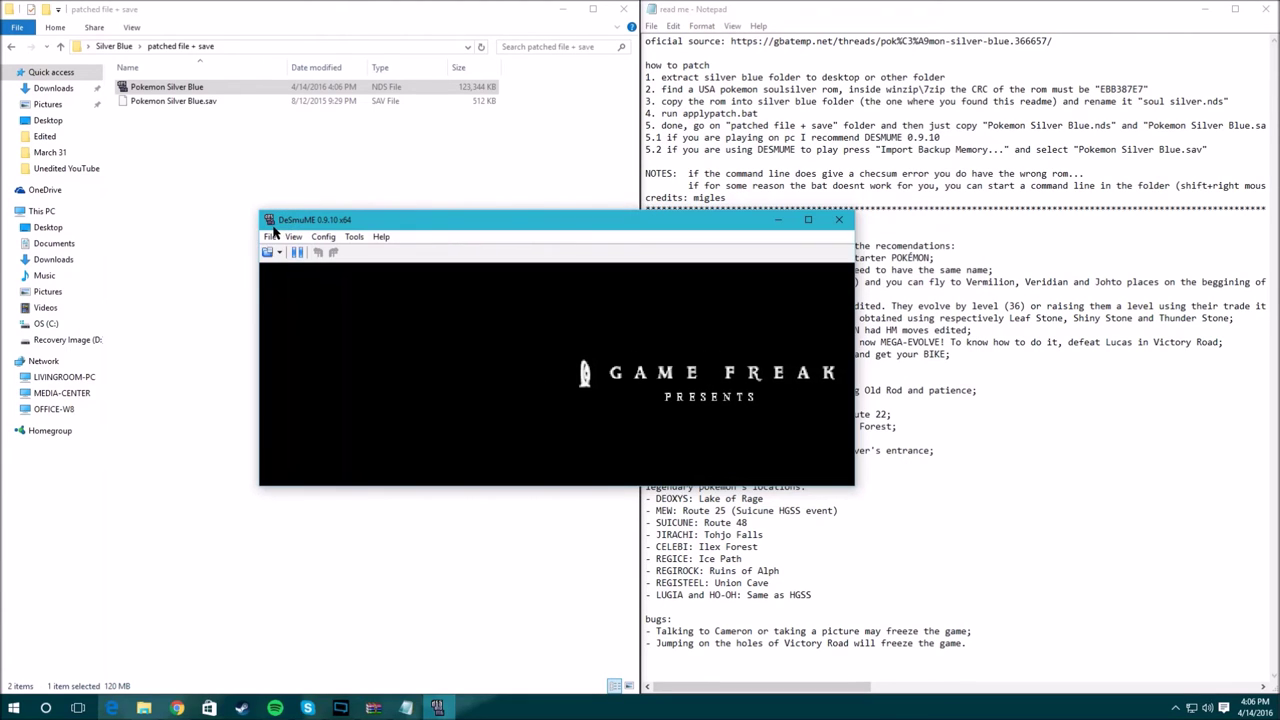
Step: Import Pokemon Silver Blue.sav from the patched file + save folder inside the desktop's Silver Blue folder as backup memory
click(270, 236)
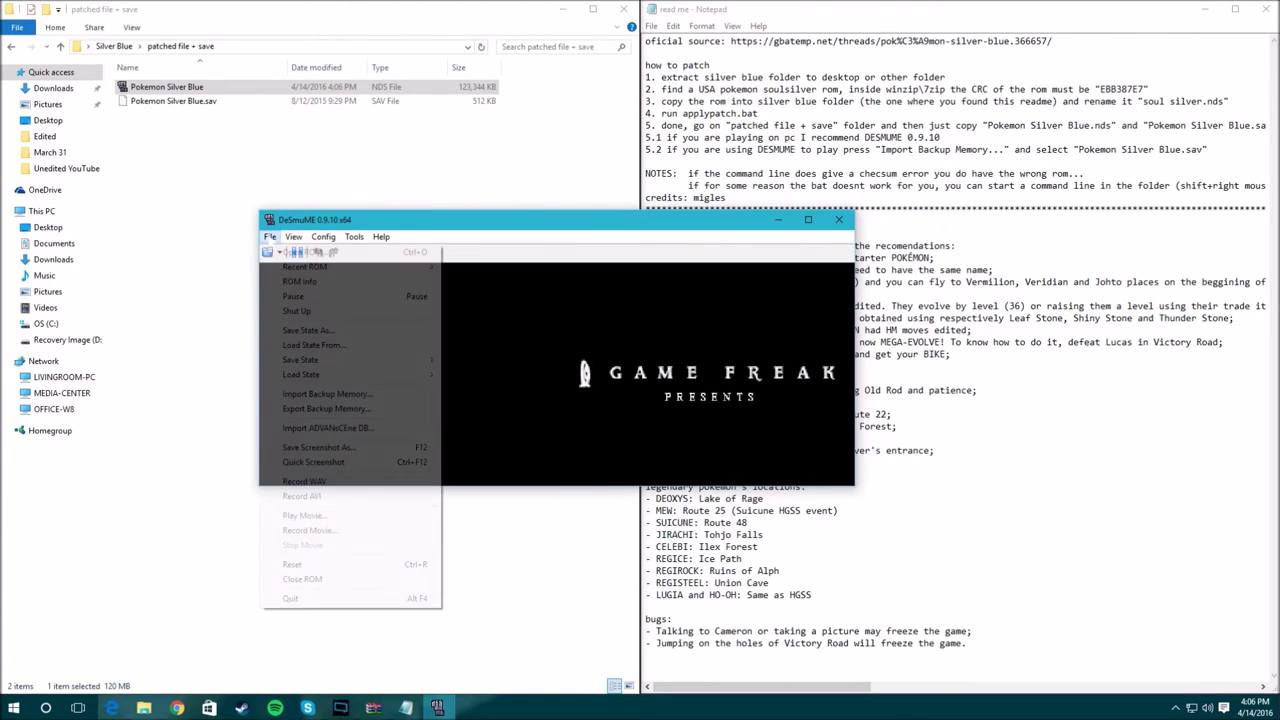
click(363, 396)
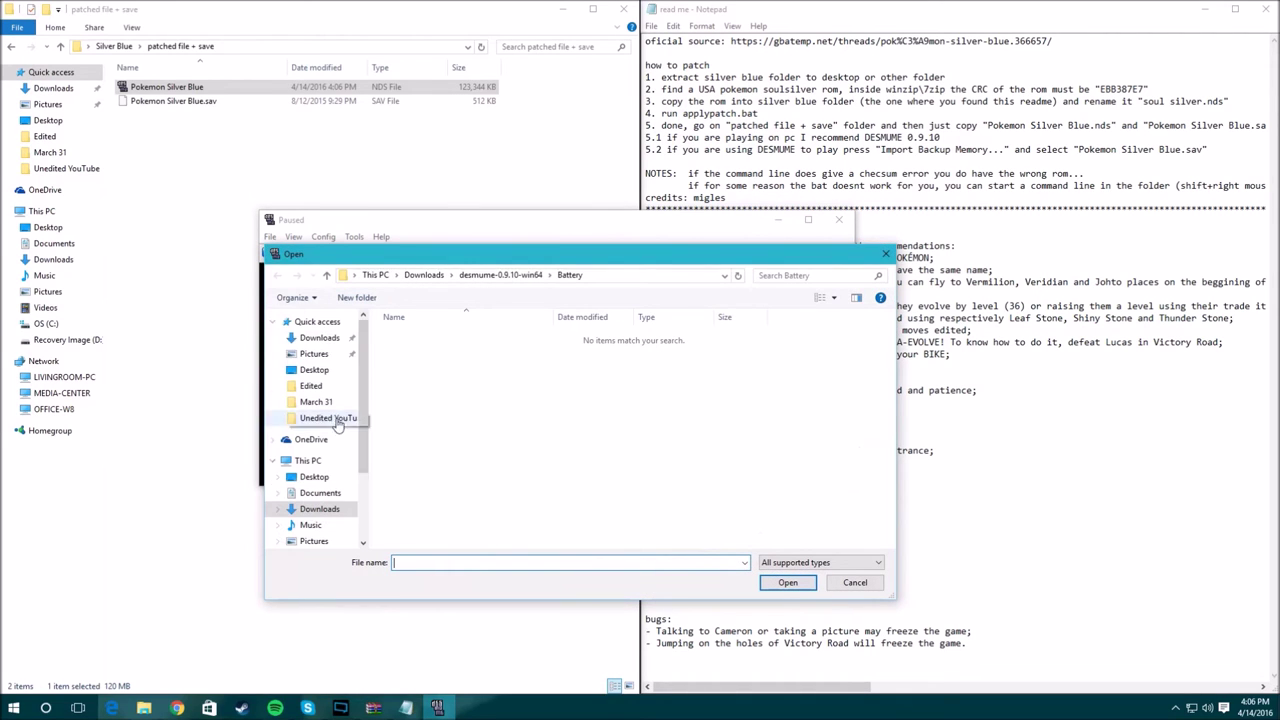
click(314, 476)
double_click(457, 338)
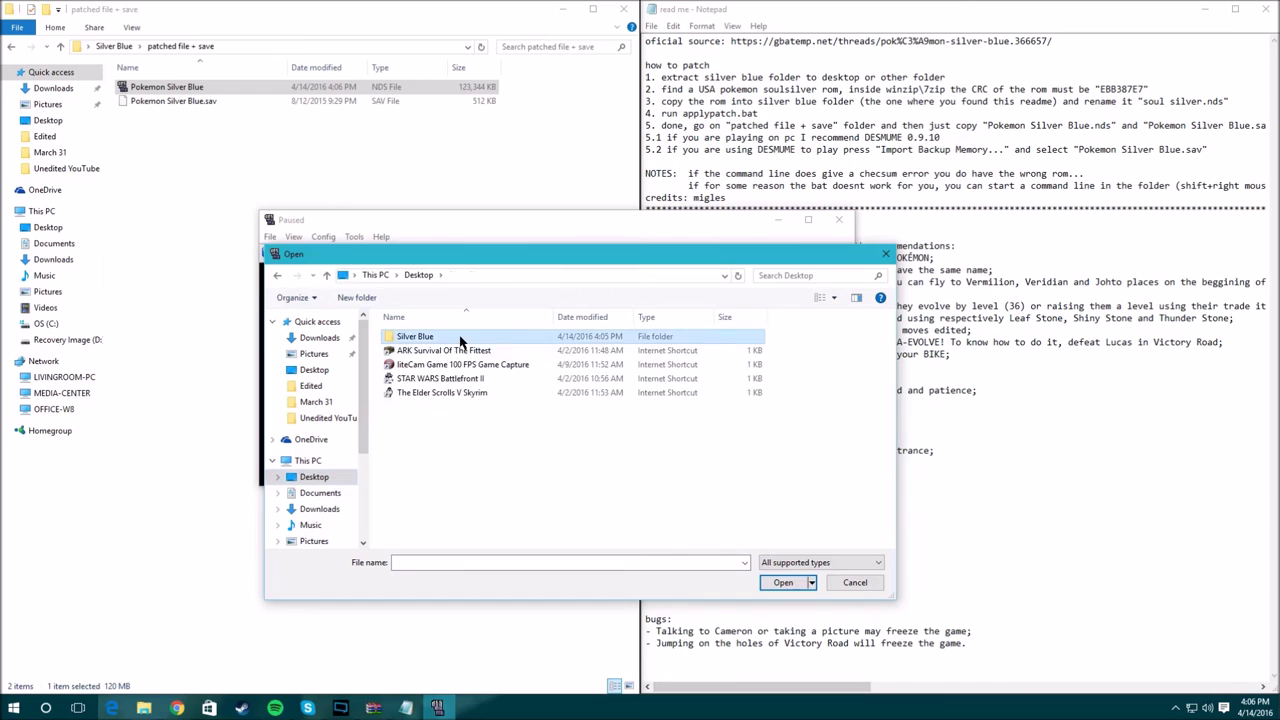
double_click(440, 337)
double_click(440, 337)
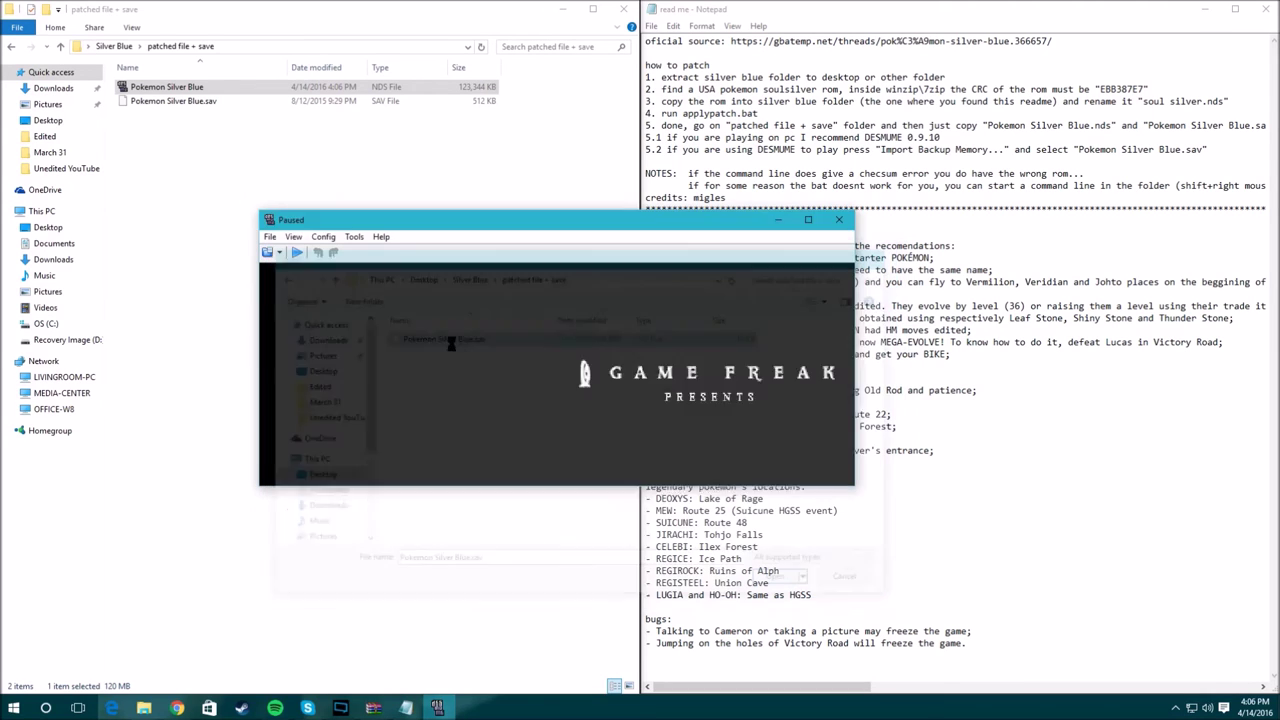
Step: Skip the intro and title screen, and continue the imported save with 8 badges
click(720, 403)
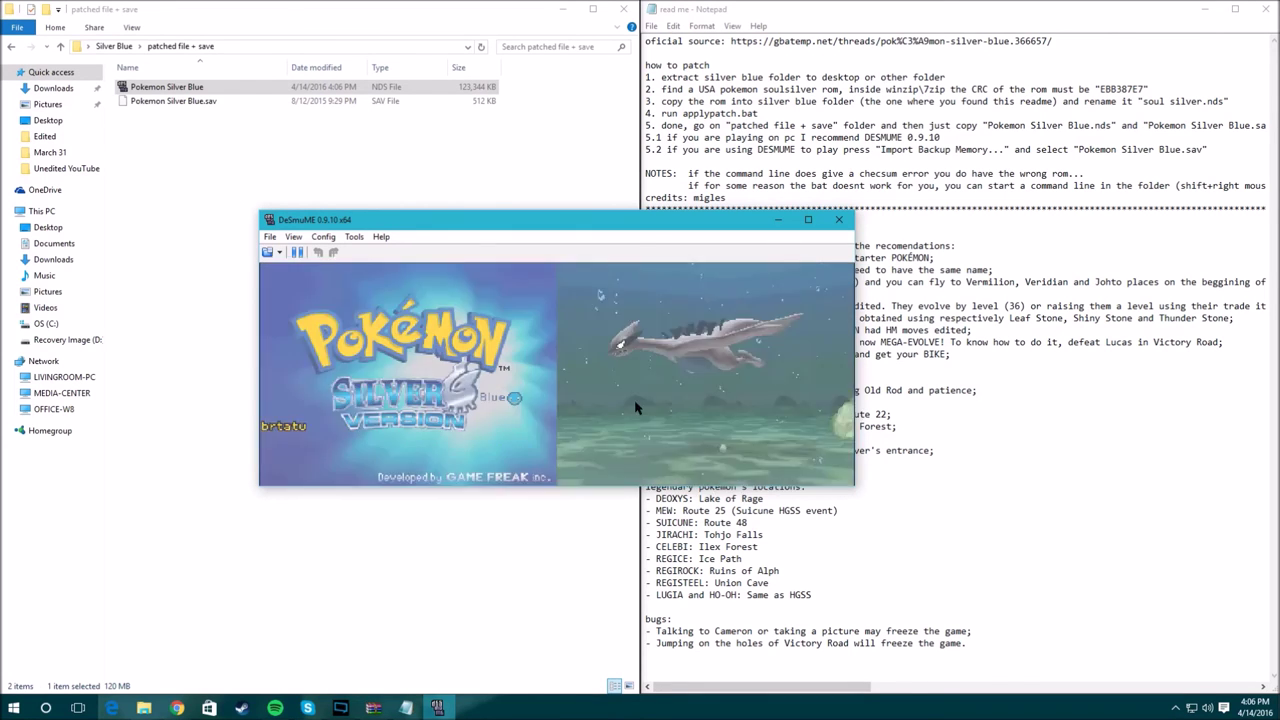
click(637, 400)
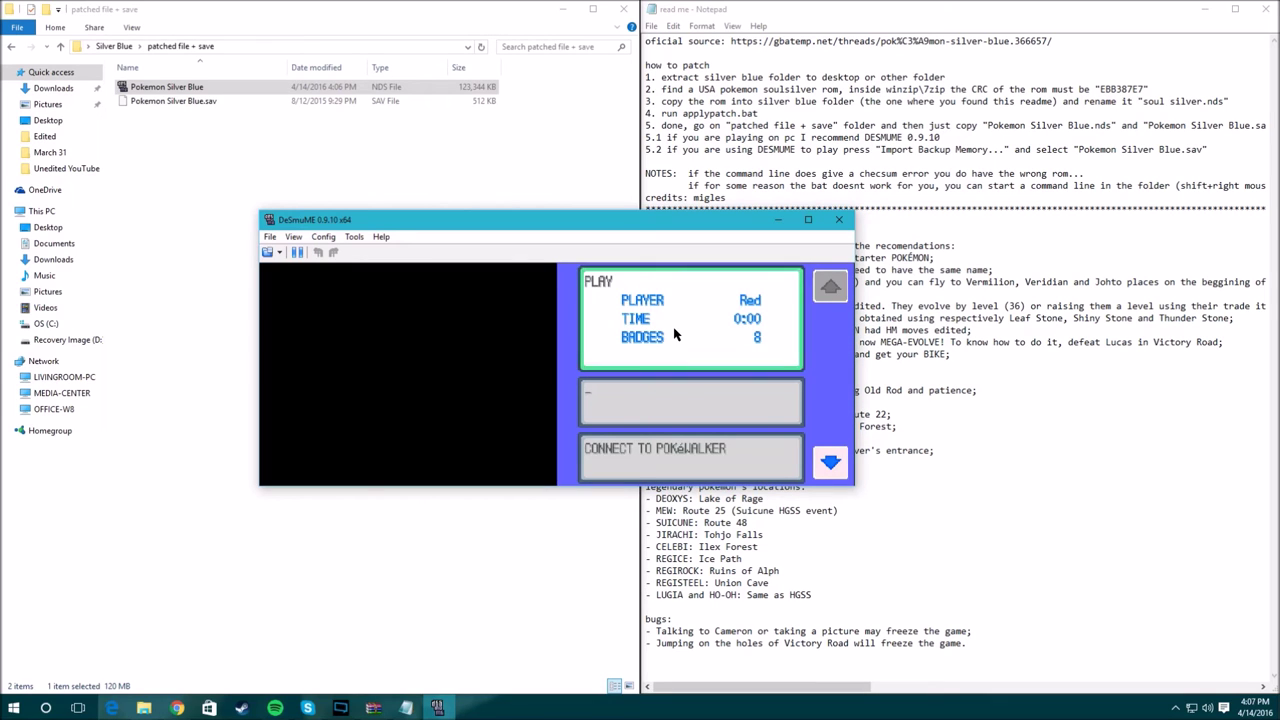
click(674, 335)
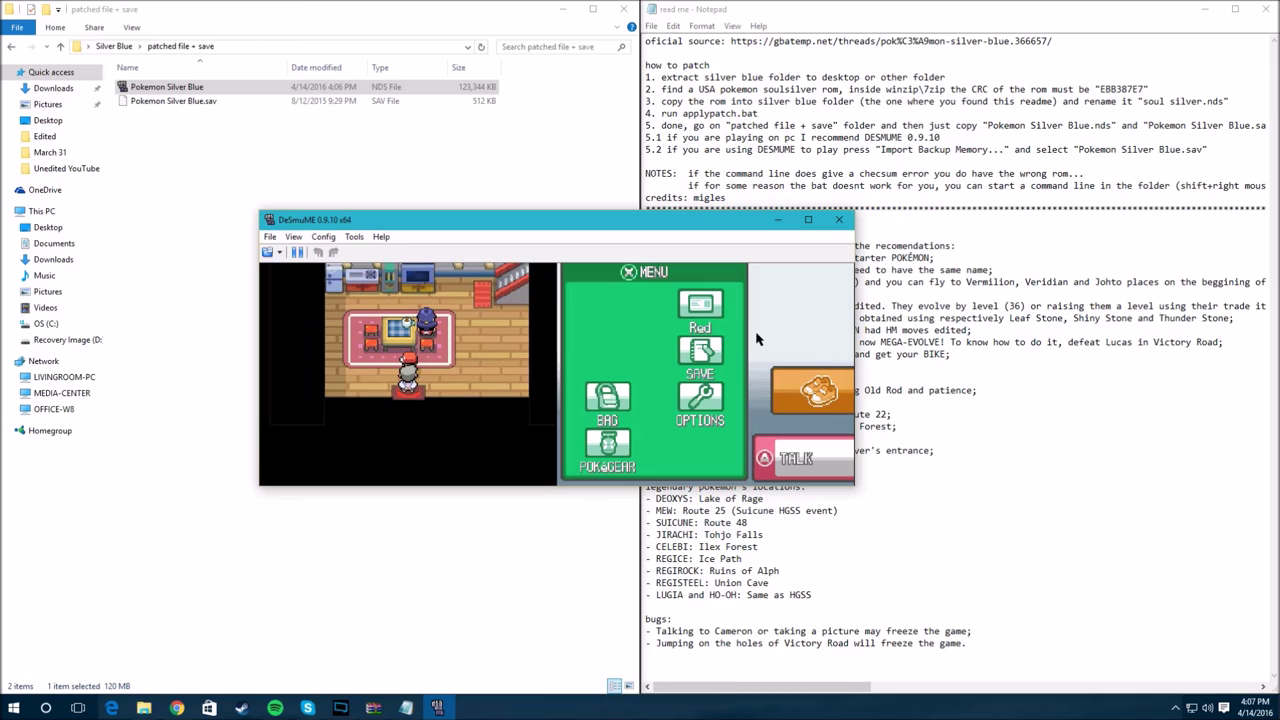
Step: Advance the opening dialogue in the house up to "Let's go to my Lab!" and pause the emulation
key(x)
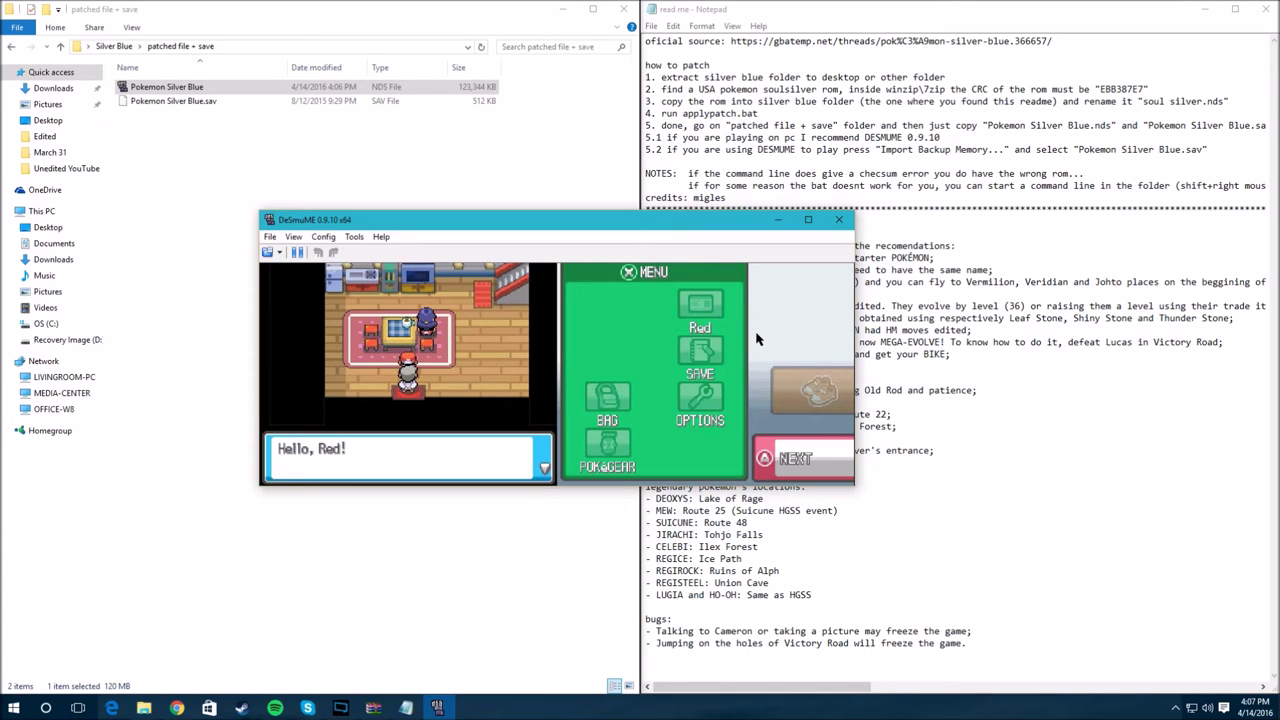
key(x)
key(x)
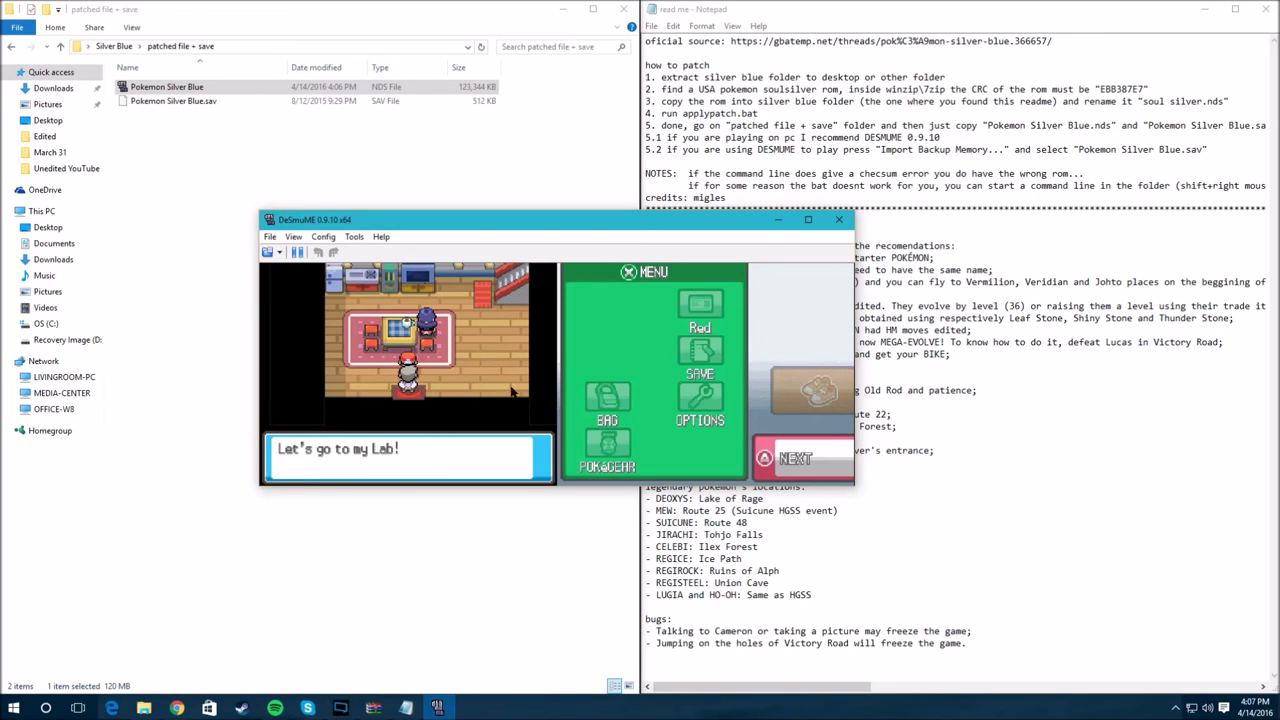
click(296, 252)
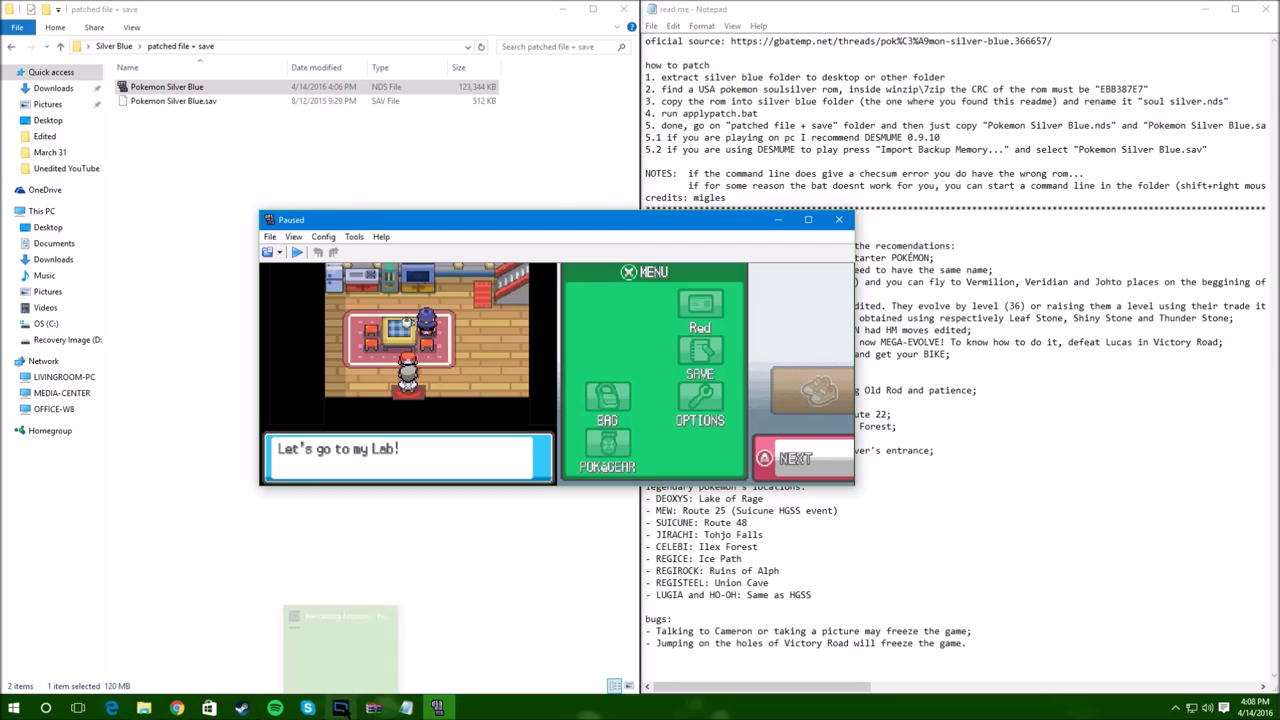
mouse_move(340, 707)
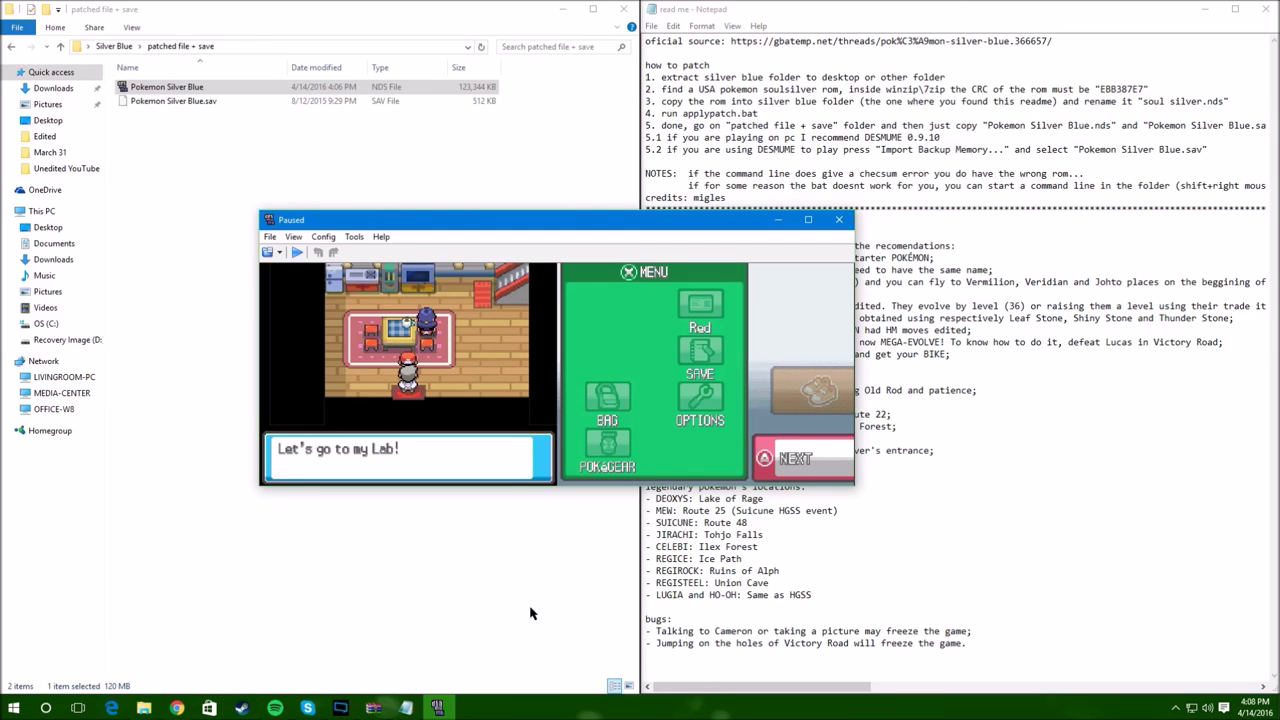